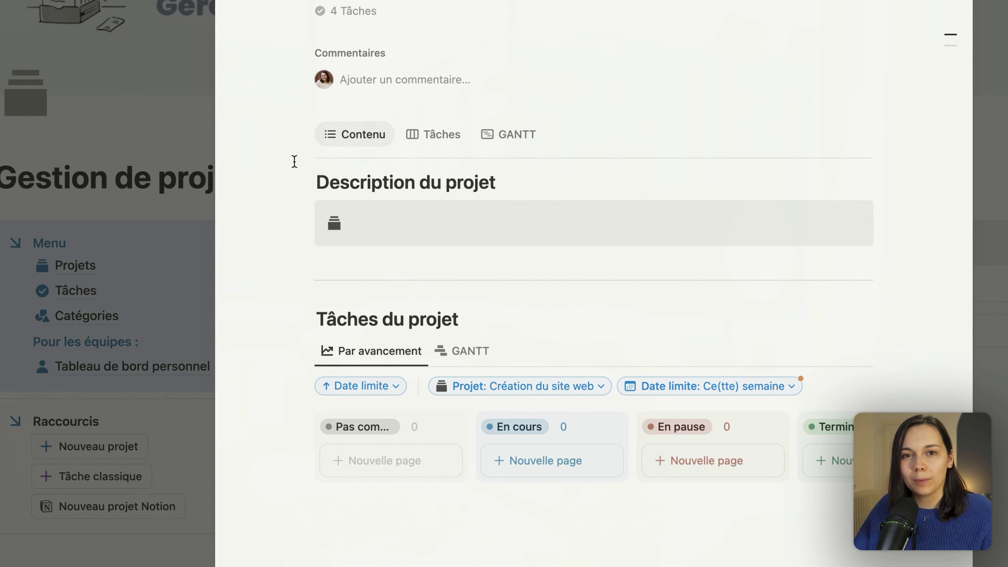
- Examine the Création du site web project's Tâches board, GANTT timeline and page properties
{"action": "left_click", "coordinate": [438, 143]}
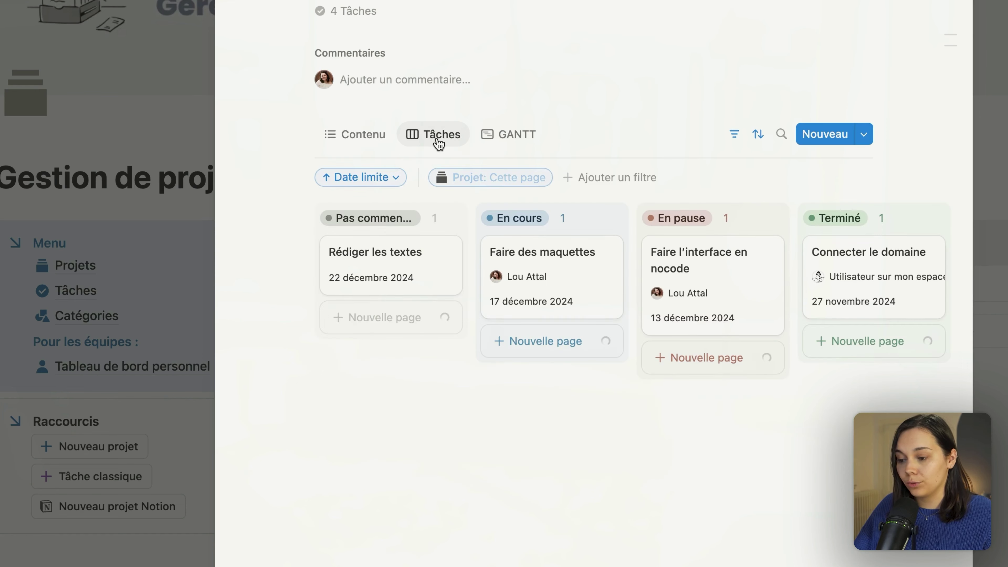
{"action": "left_click", "coordinate": [488, 144]}
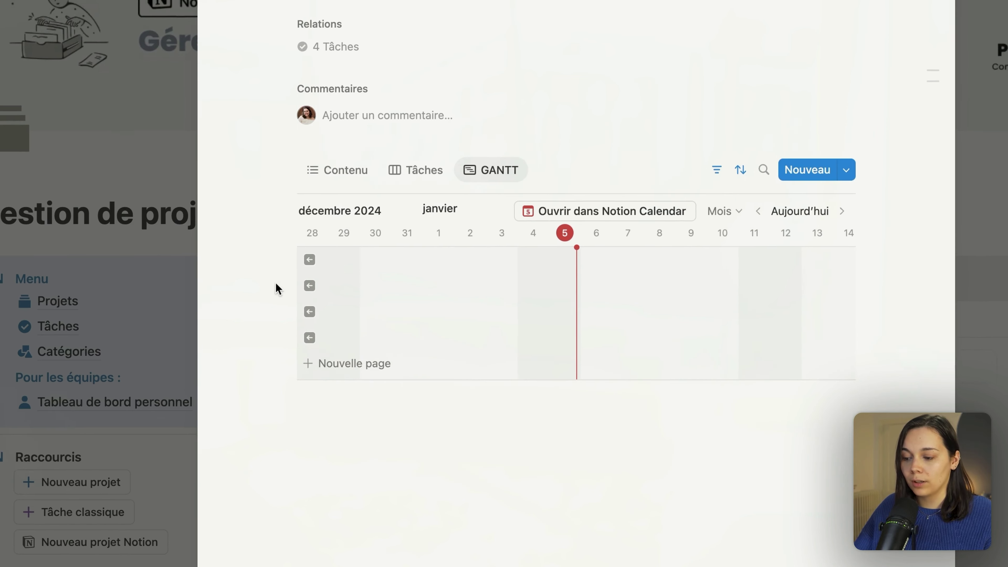
{"action": "left_click", "coordinate": [310, 286]}
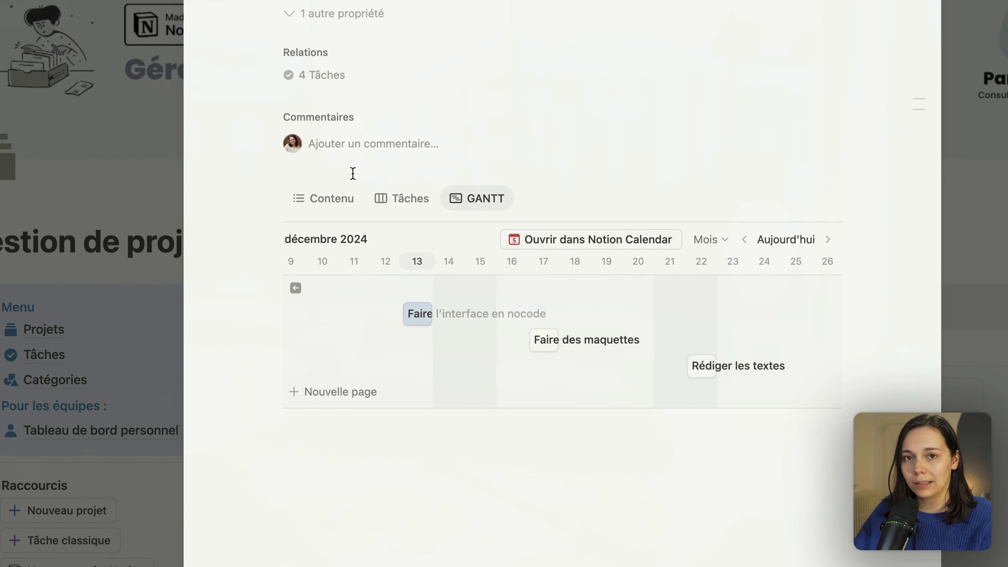
{"action": "left_click", "coordinate": [379, 198]}
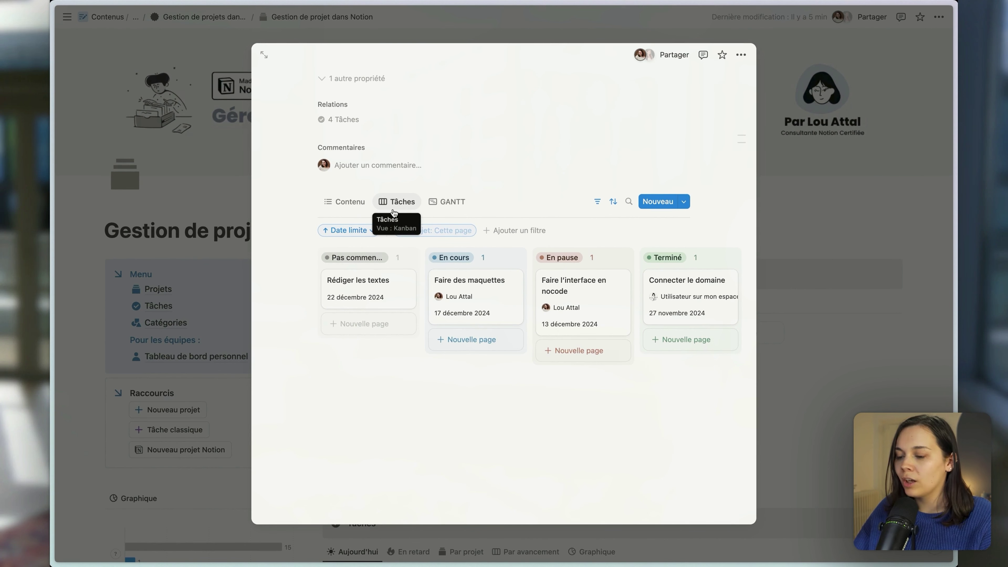
{"action": "scroll", "coordinate": [394, 212], "scroll_direction": "up", "scroll_amount": 5}
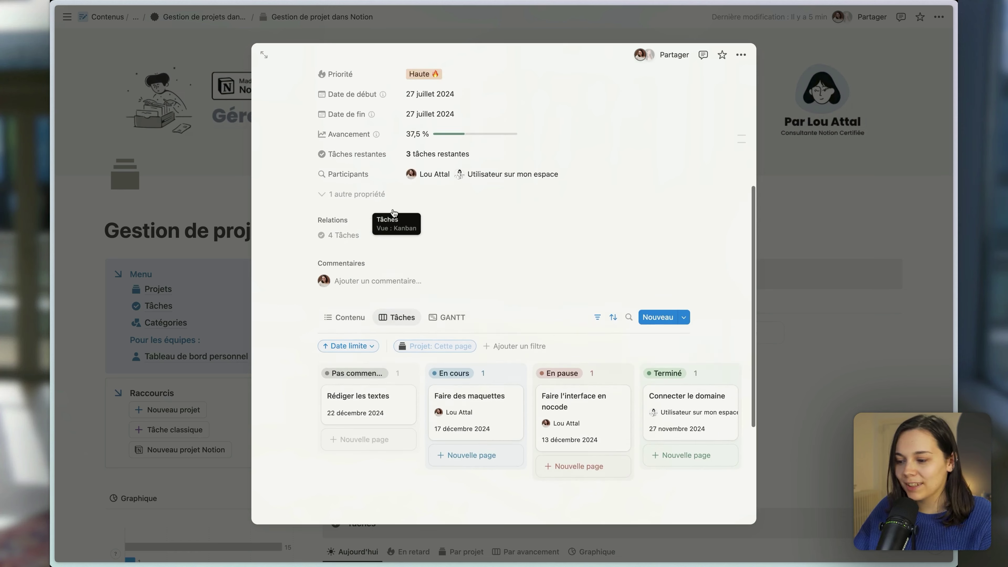
{"action": "scroll", "coordinate": [394, 212], "scroll_direction": "up", "scroll_amount": 3}
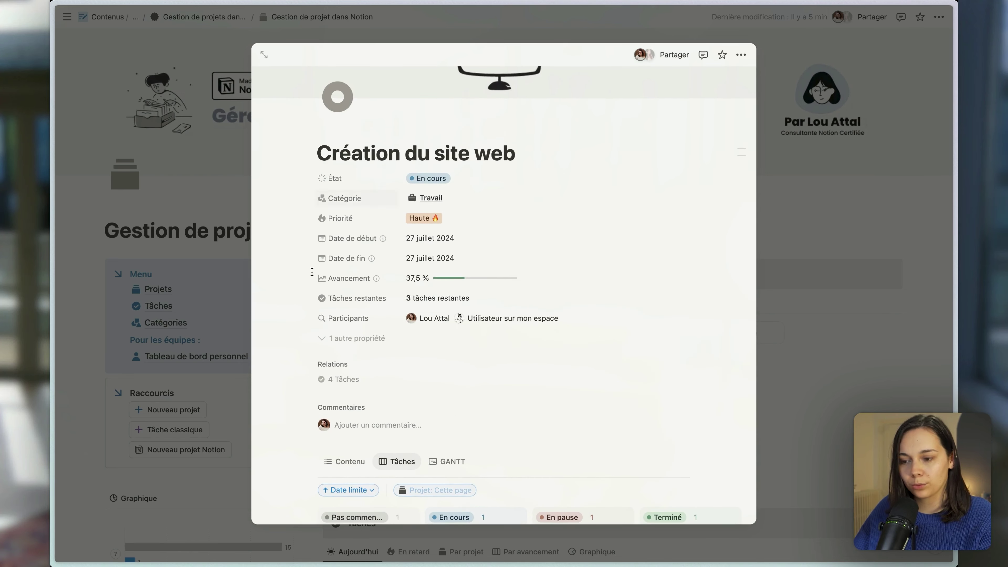
{"action": "scroll", "coordinate": [315, 296], "scroll_direction": "down", "scroll_amount": 1}
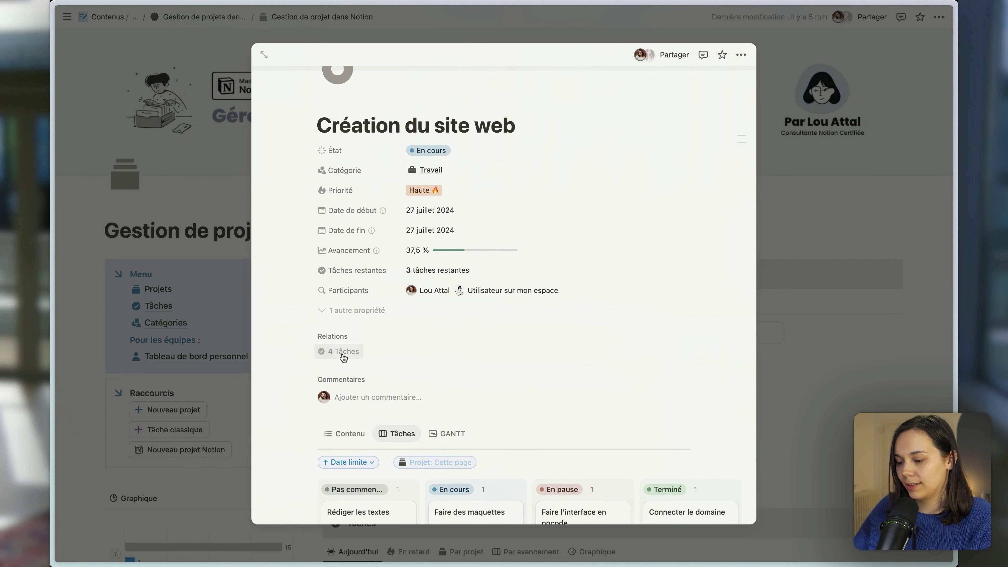
{"action": "scroll", "coordinate": [343, 357], "scroll_direction": "down", "scroll_amount": 1}
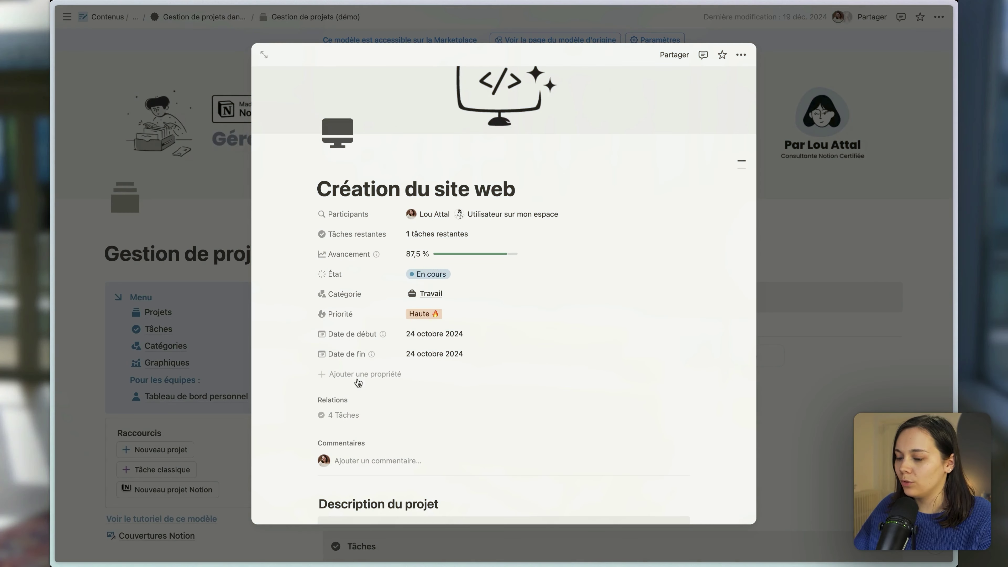
- Open the layout customisation for the demo workspace's Création du site web project page
{"action": "scroll", "coordinate": [359, 382], "scroll_direction": "down", "scroll_amount": 5}
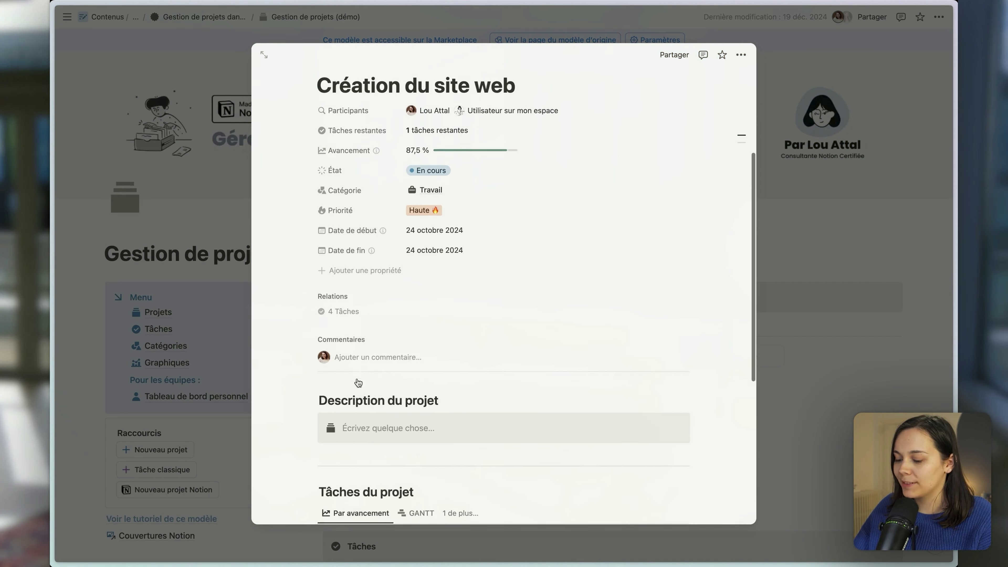
{"action": "scroll", "coordinate": [353, 378], "scroll_direction": "up", "scroll_amount": 6}
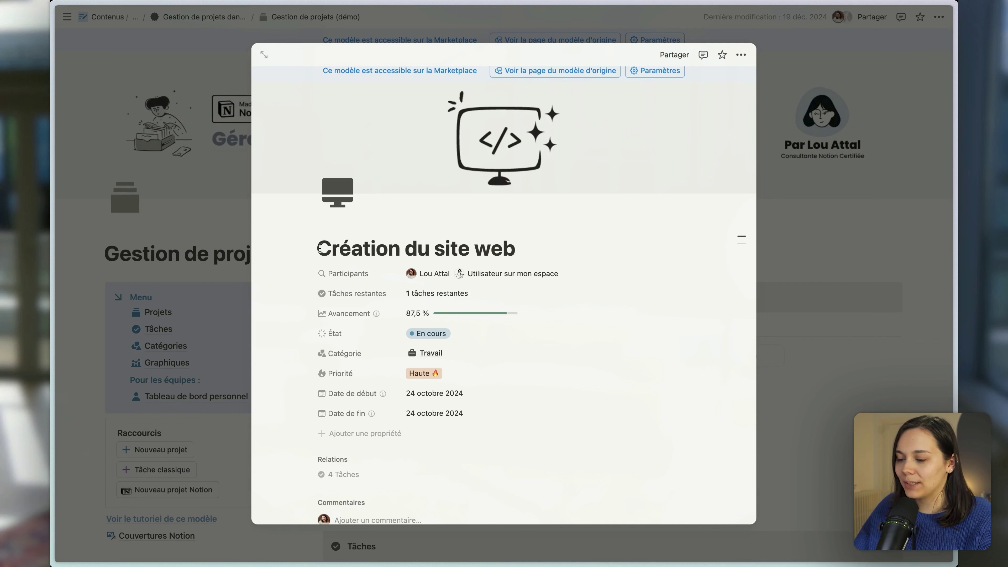
{"action": "left_click", "coordinate": [316, 247]}
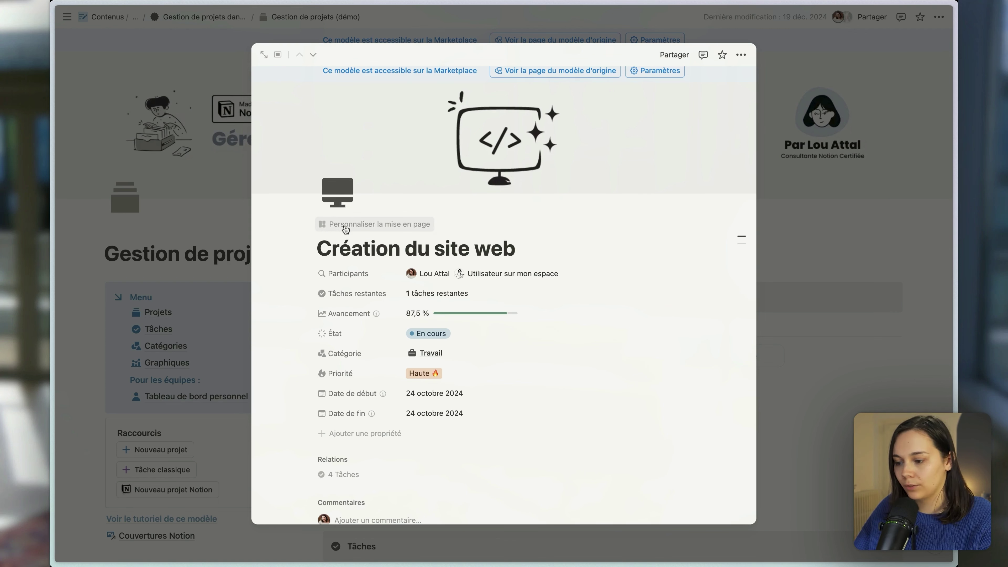
{"action": "left_click", "coordinate": [372, 235]}
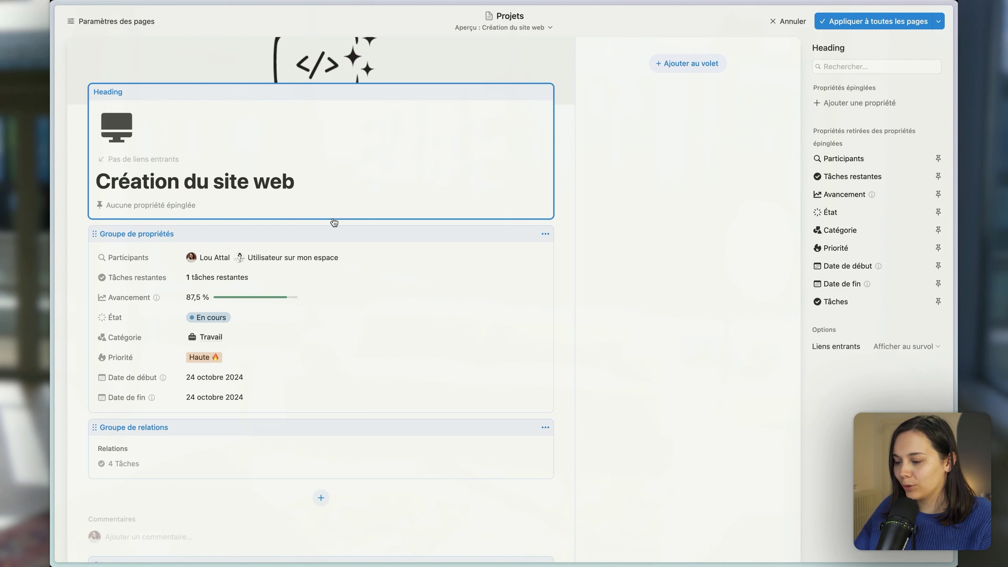
- Add a new view linked to Tâches to the Contenu block and compare it with the Contenu view
{"action": "scroll", "coordinate": [334, 222], "scroll_direction": "down", "scroll_amount": 6}
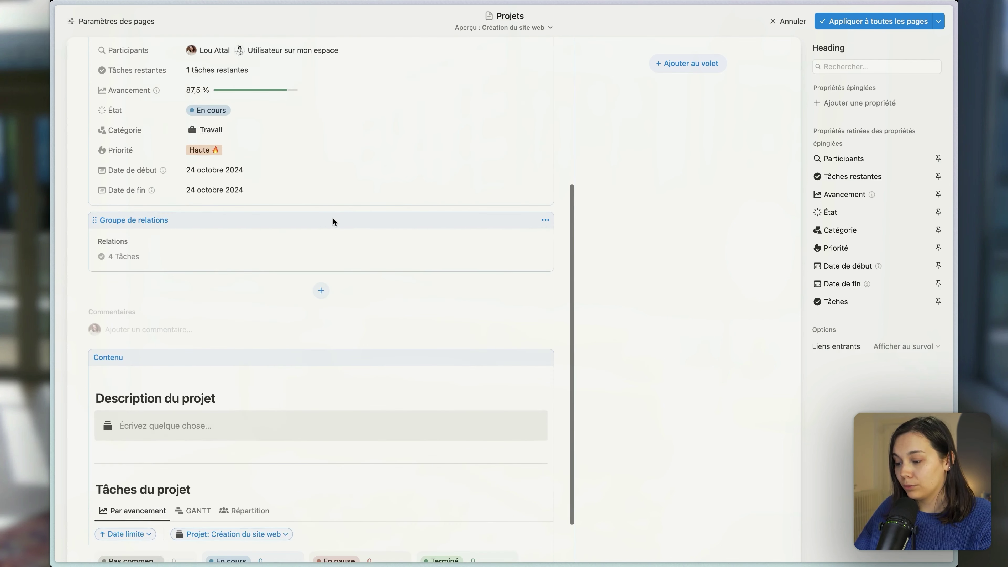
{"action": "scroll", "coordinate": [333, 221], "scroll_direction": "down", "scroll_amount": 1}
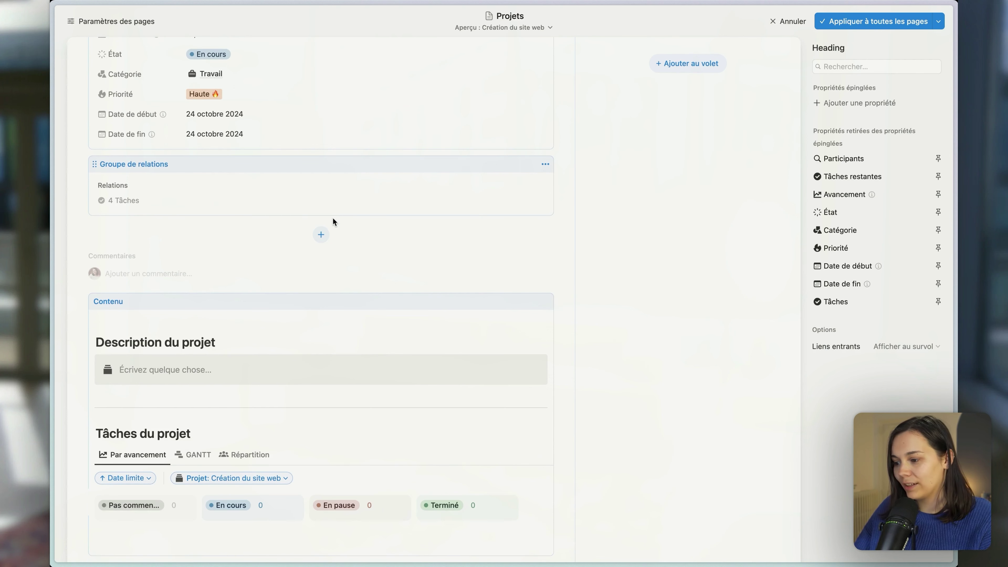
{"action": "left_click", "coordinate": [240, 317]}
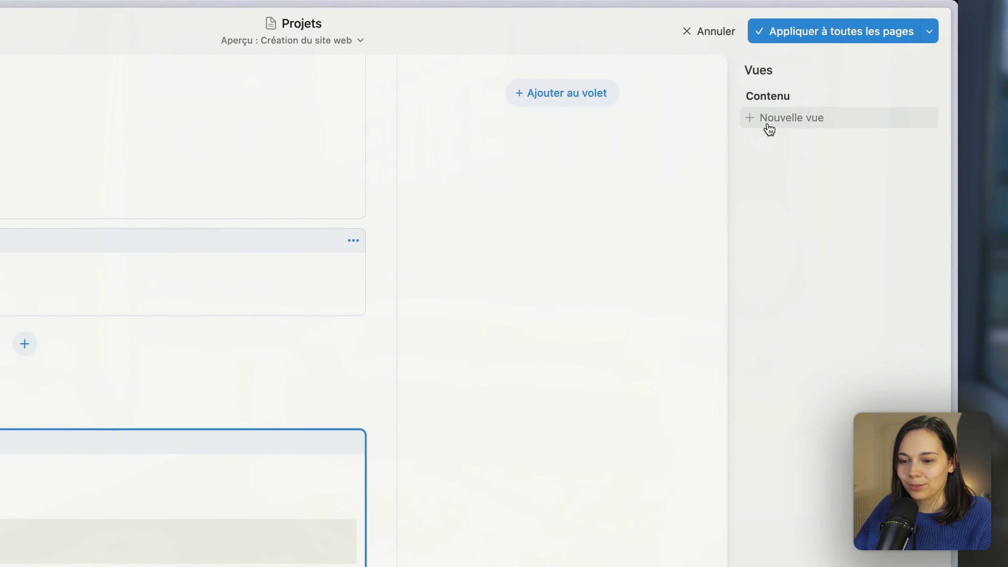
{"action": "left_click", "coordinate": [772, 122]}
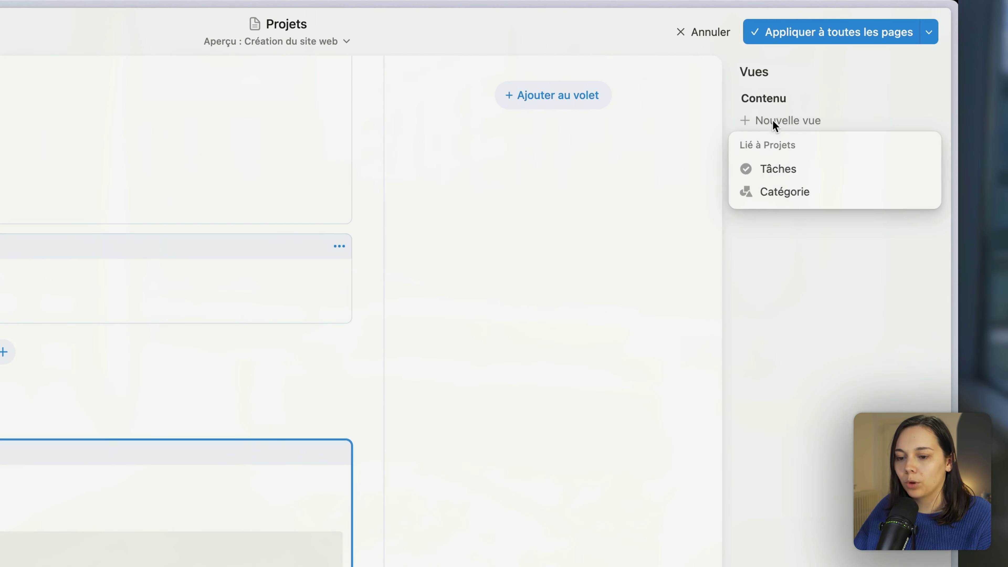
{"action": "left_click", "coordinate": [762, 170]}
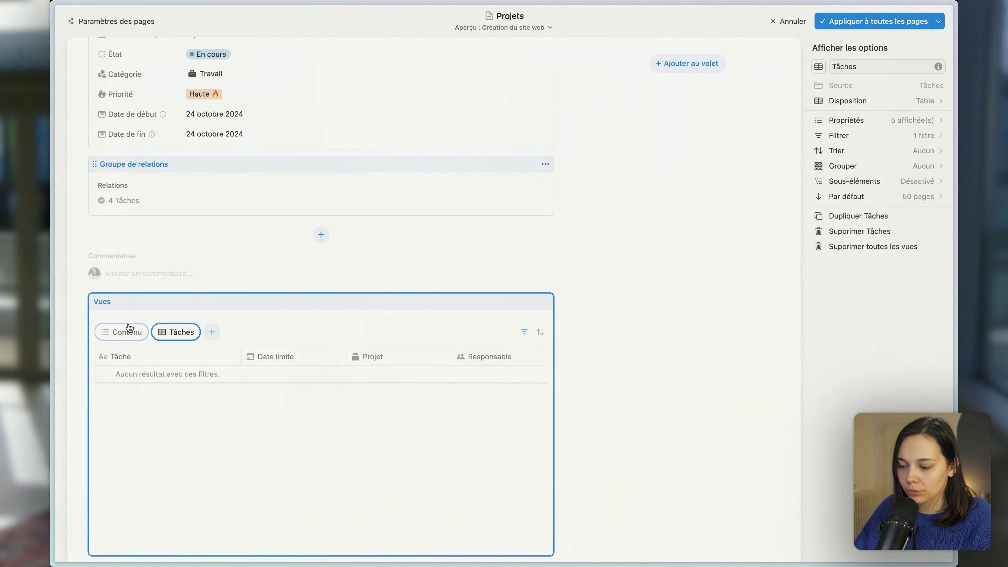
{"action": "left_click", "coordinate": [129, 331]}
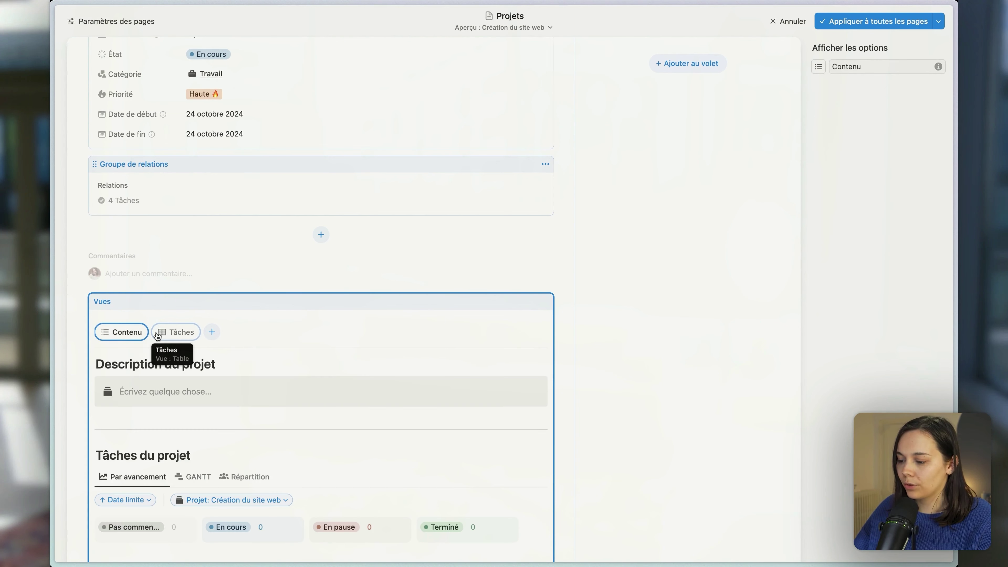
{"action": "left_click", "coordinate": [170, 333]}
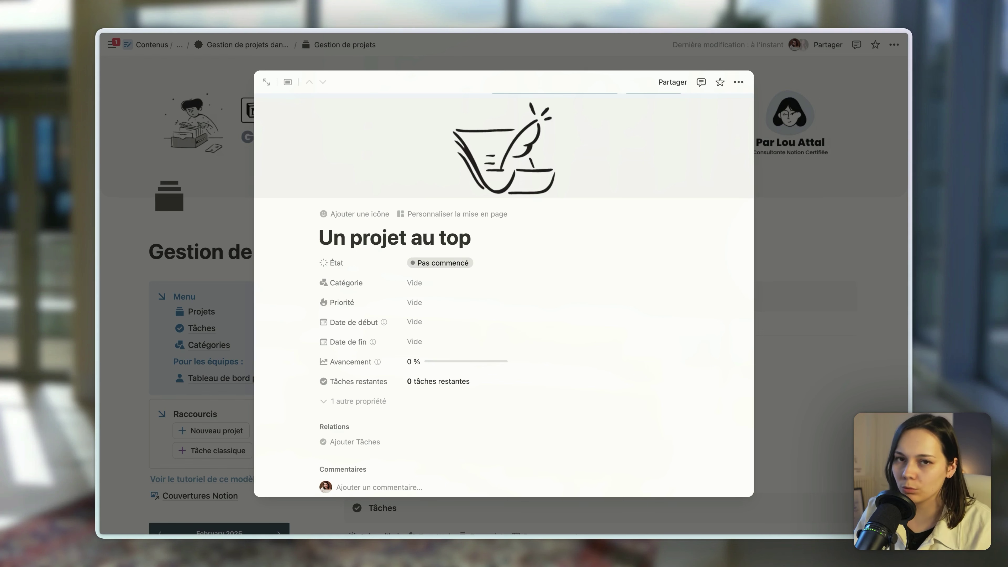
- Open the layout customisation for the Un projet au top page and set its structure to Onglet
{"action": "left_click", "coordinate": [484, 229]}
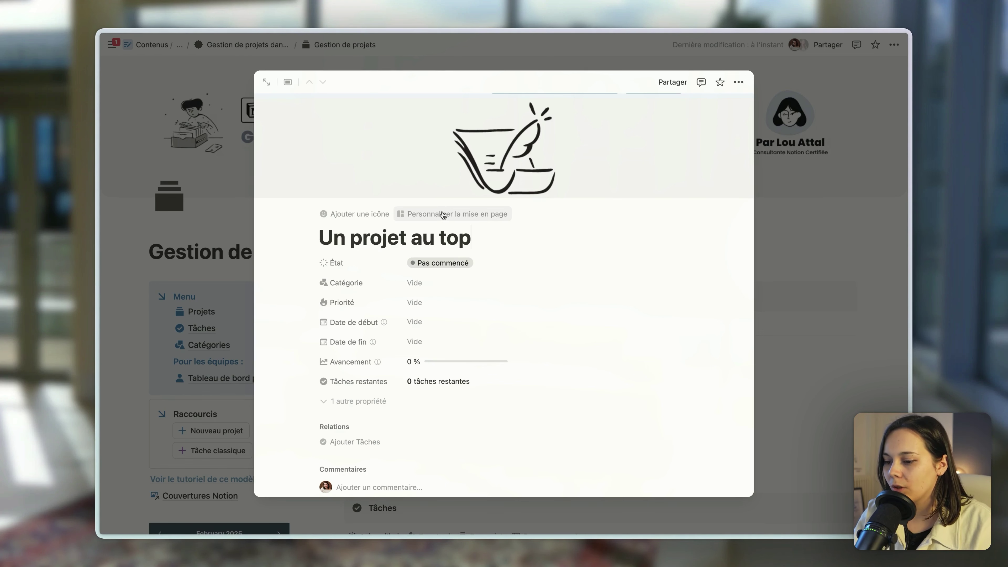
{"action": "left_click", "coordinate": [440, 213]}
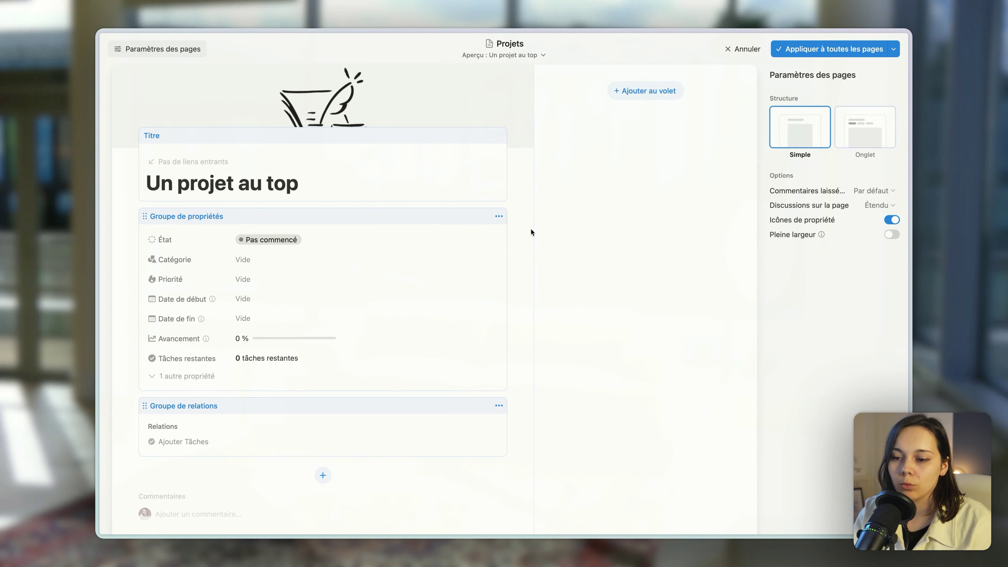
{"action": "scroll", "coordinate": [236, 313], "scroll_direction": "down", "scroll_amount": 5}
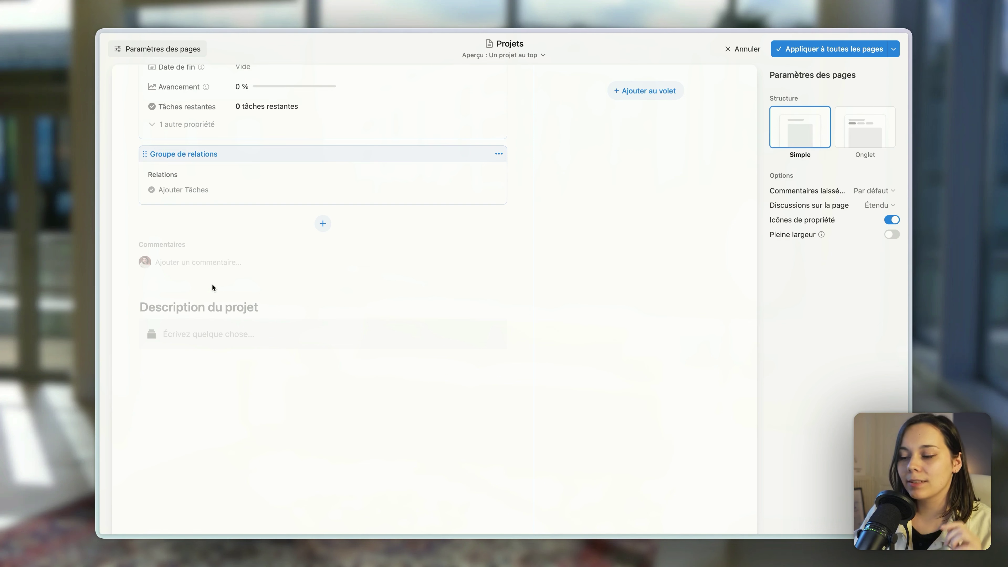
{"action": "scroll", "coordinate": [217, 304], "scroll_direction": "up", "scroll_amount": 5}
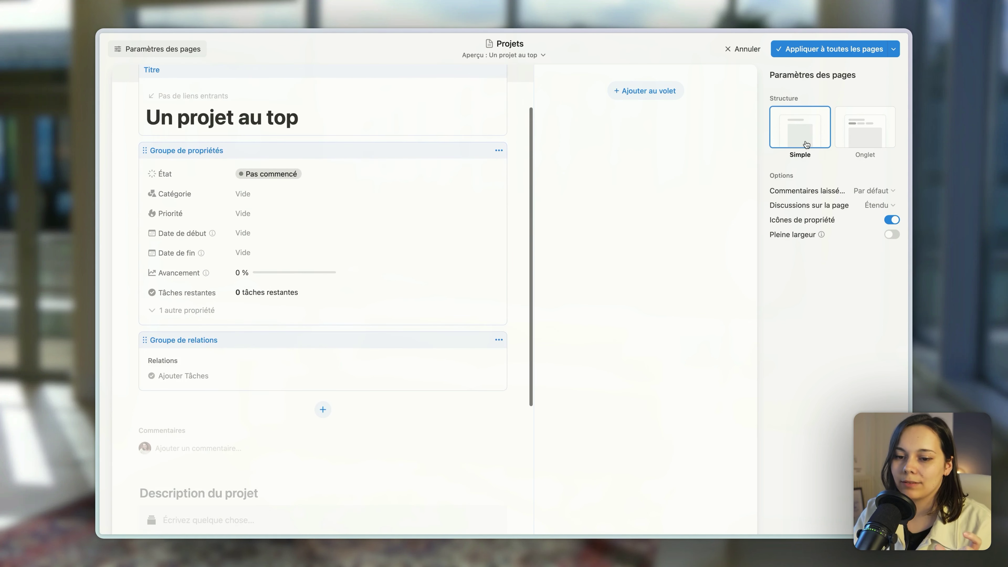
{"action": "left_click", "coordinate": [865, 127]}
- Add a tab linked to Tâches beside the Contenu tab in the Un projet au top layout
{"action": "scroll", "coordinate": [419, 253], "scroll_direction": "down", "scroll_amount": 3}
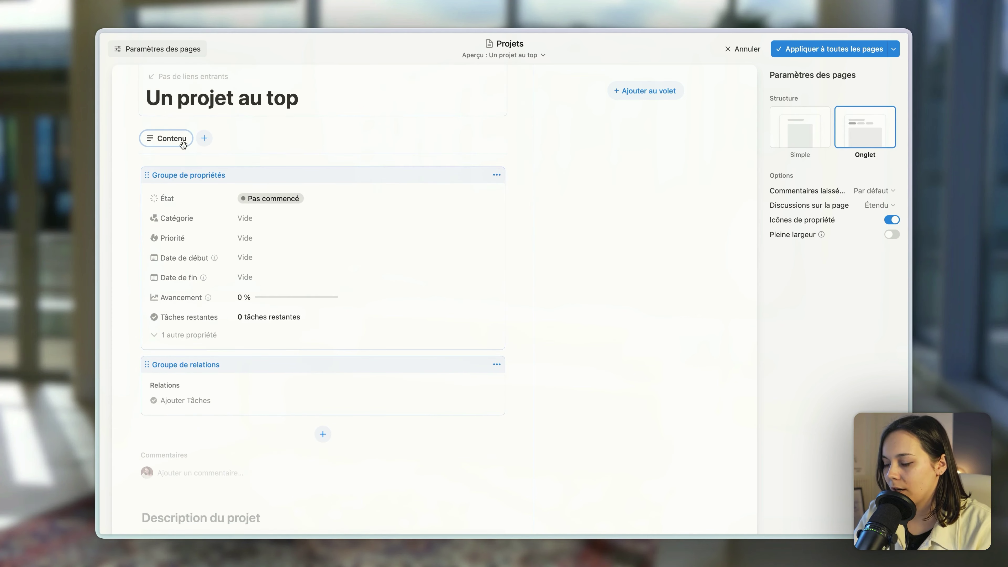
{"action": "scroll", "coordinate": [177, 198], "scroll_direction": "down", "scroll_amount": 5}
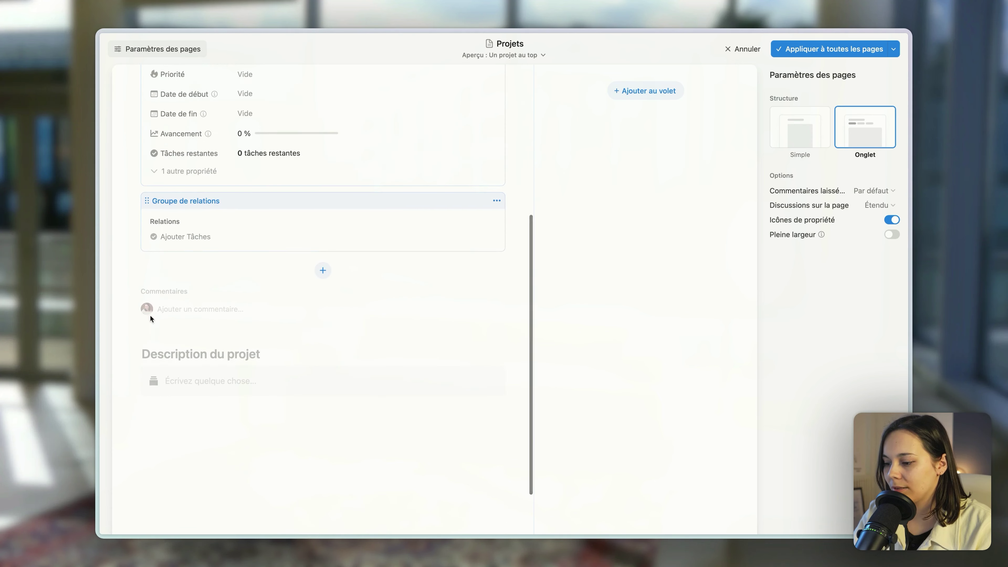
{"action": "scroll", "coordinate": [236, 303], "scroll_direction": "up", "scroll_amount": 4}
{"action": "scroll", "coordinate": [236, 304], "scroll_direction": "up", "scroll_amount": 2}
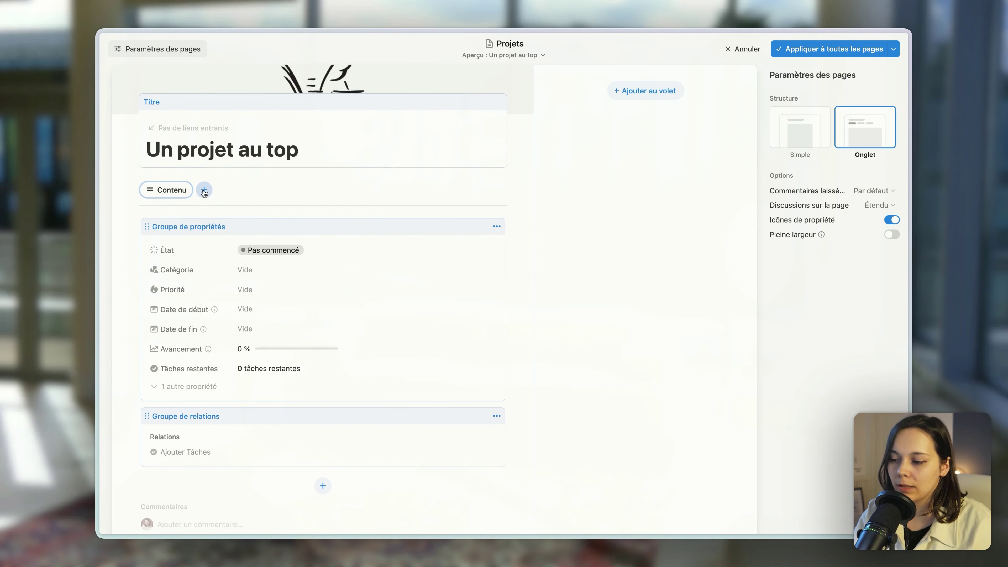
{"action": "left_click", "coordinate": [204, 190]}
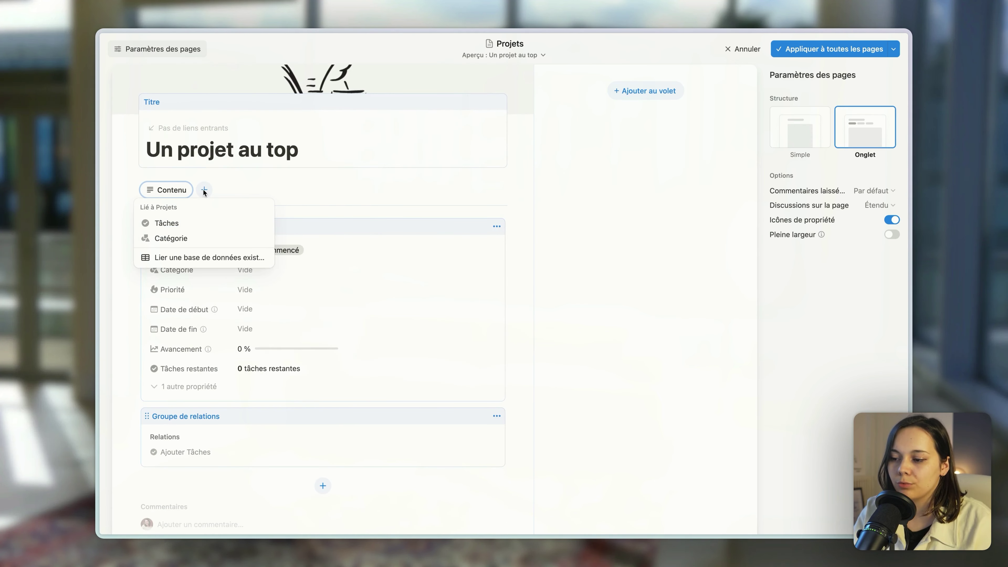
{"action": "scroll", "coordinate": [188, 227], "scroll_direction": "up", "scroll_amount": 1}
{"action": "left_click", "coordinate": [187, 223]}
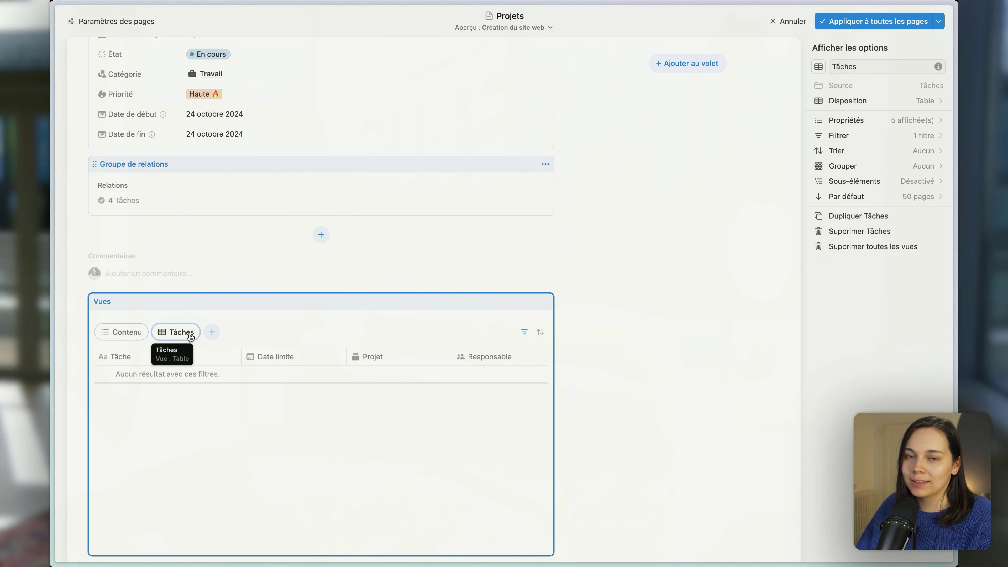
- Set the Tâches view of the Création du site web layout to Kanban with coloured columns
{"action": "left_click", "coordinate": [190, 335]}
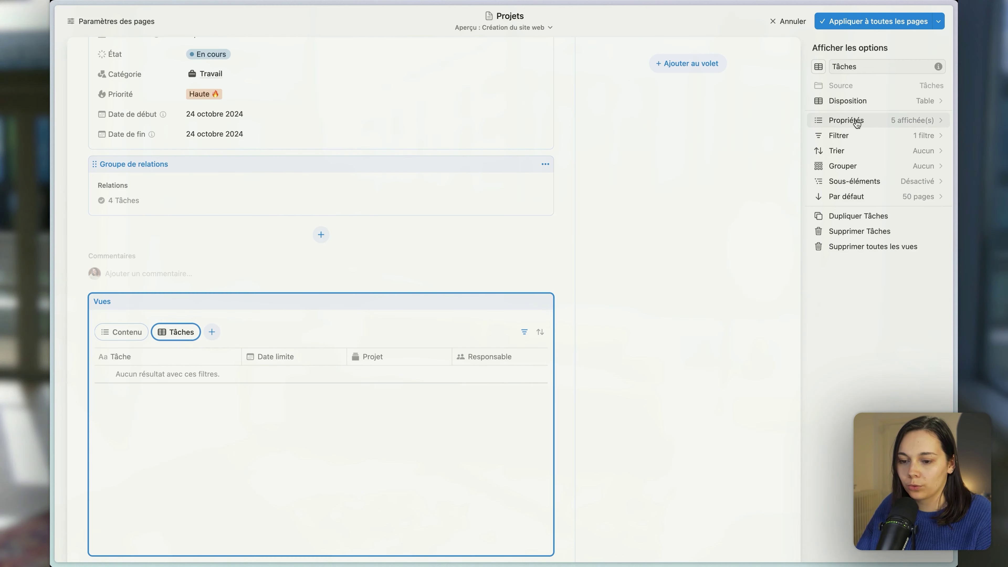
{"action": "left_click", "coordinate": [835, 101]}
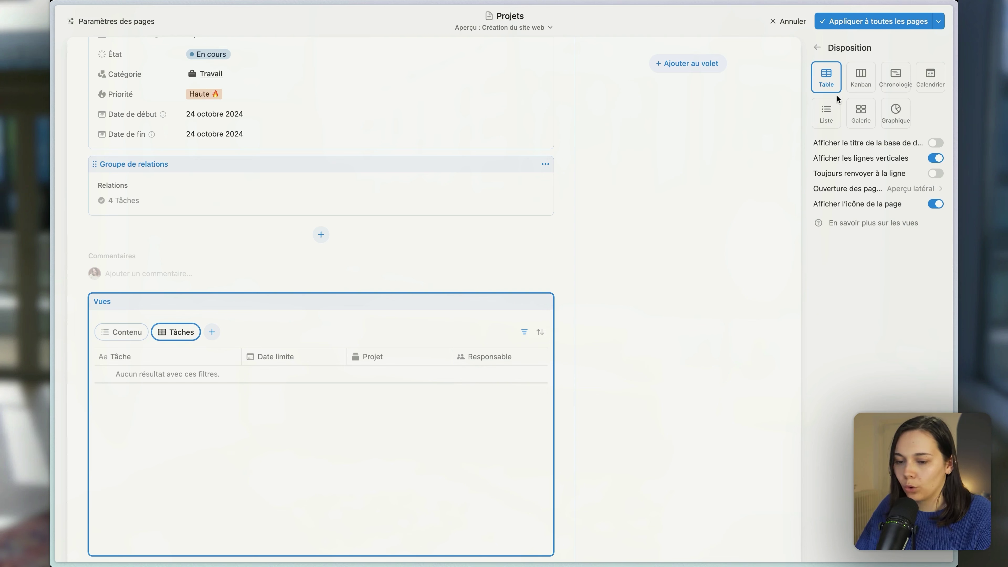
{"action": "left_click", "coordinate": [852, 82]}
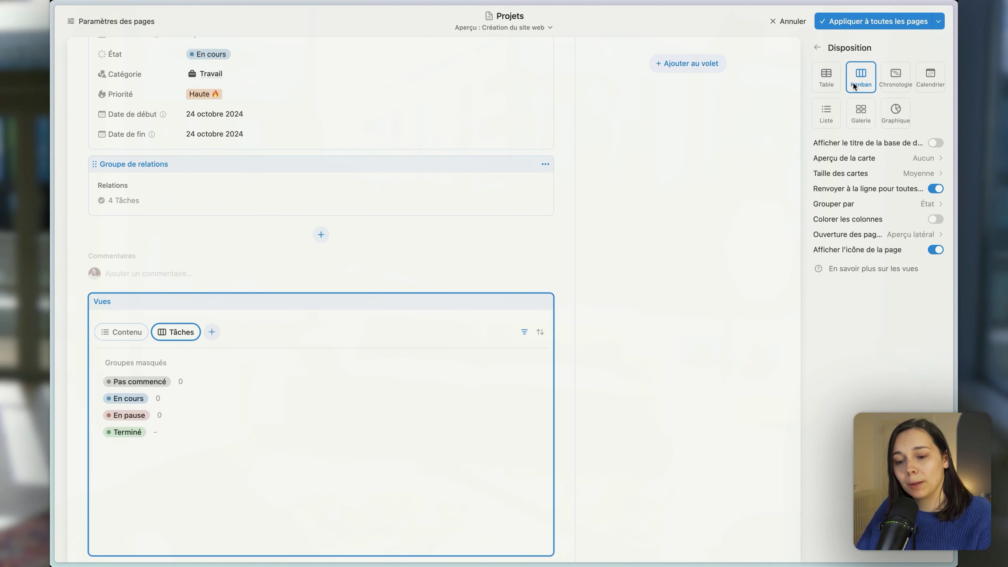
{"action": "left_click", "coordinate": [866, 221]}
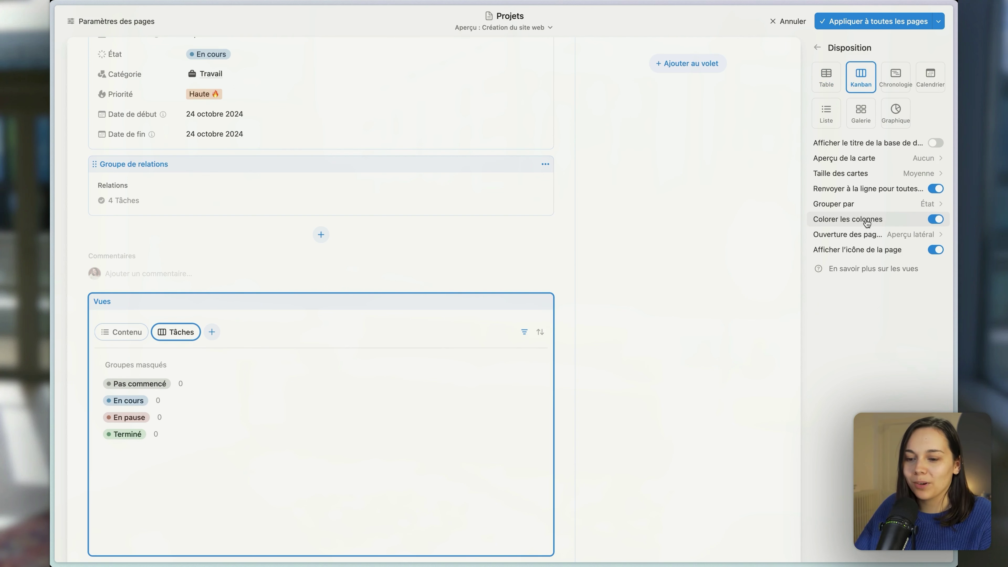
{"action": "left_click", "coordinate": [817, 48]}
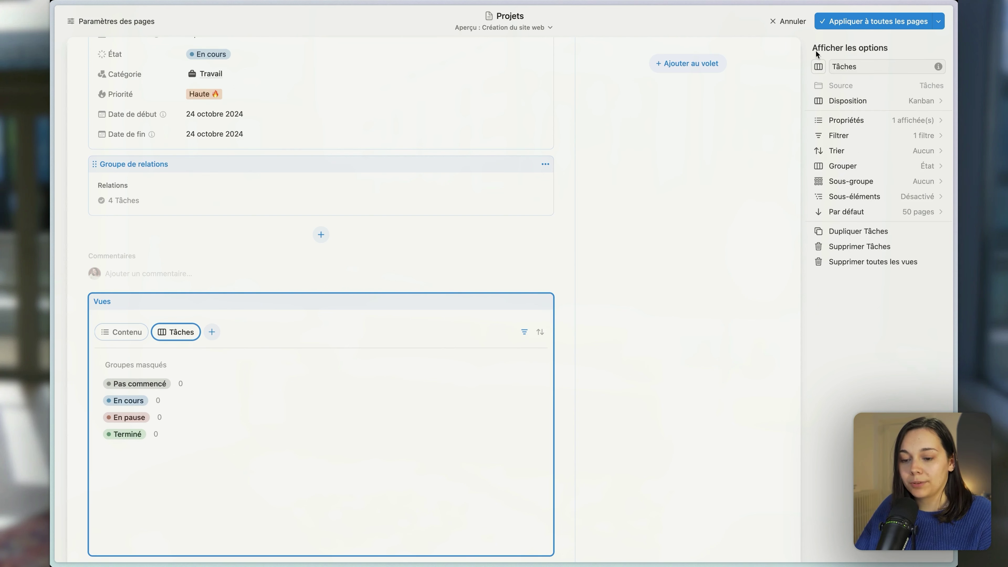
- Show the Date limite and Responsable properties on the cards of the Tâches Kanban view
{"action": "left_click", "coordinate": [849, 124]}
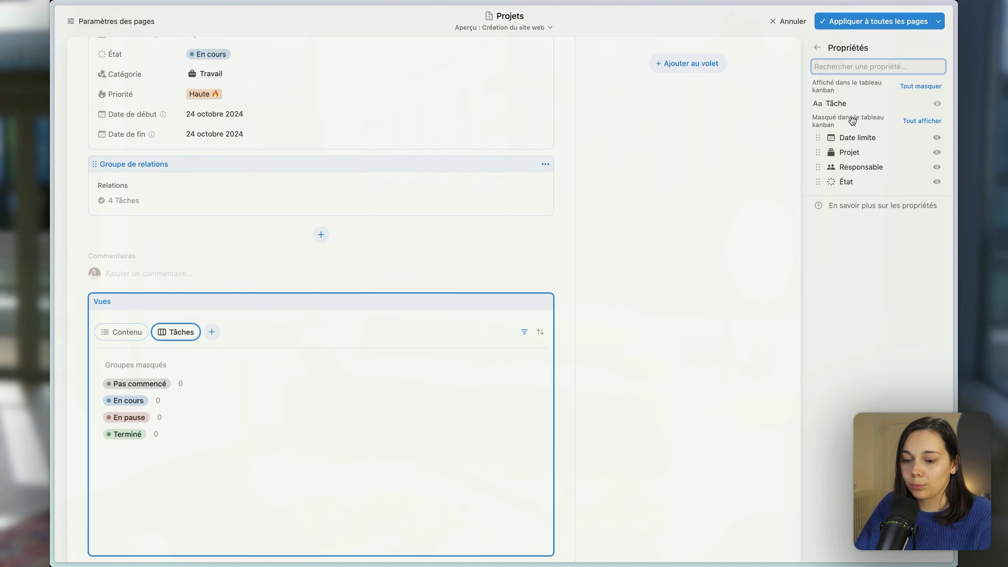
{"action": "left_click", "coordinate": [937, 137]}
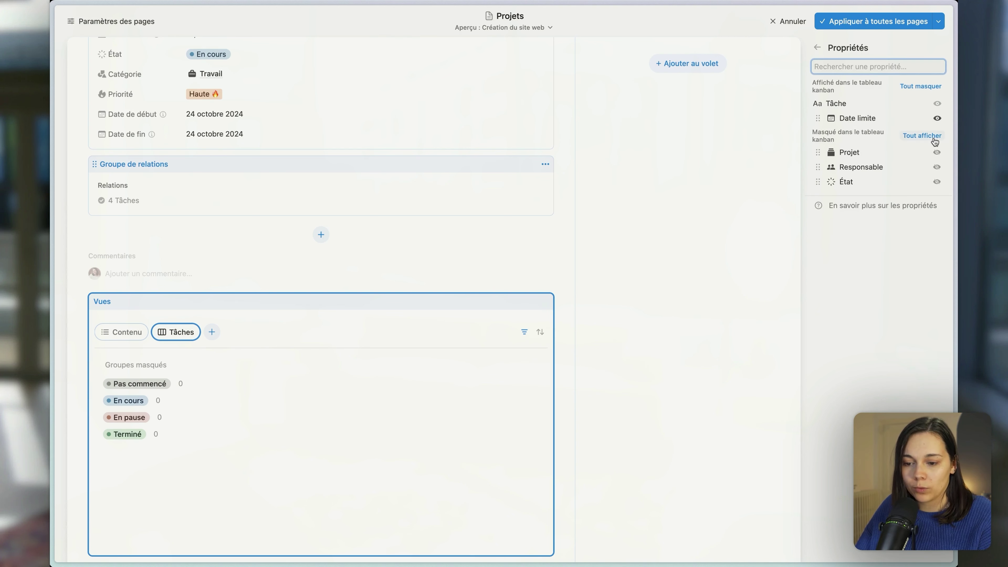
{"action": "left_click", "coordinate": [935, 167]}
{"action": "left_click", "coordinate": [817, 47]}
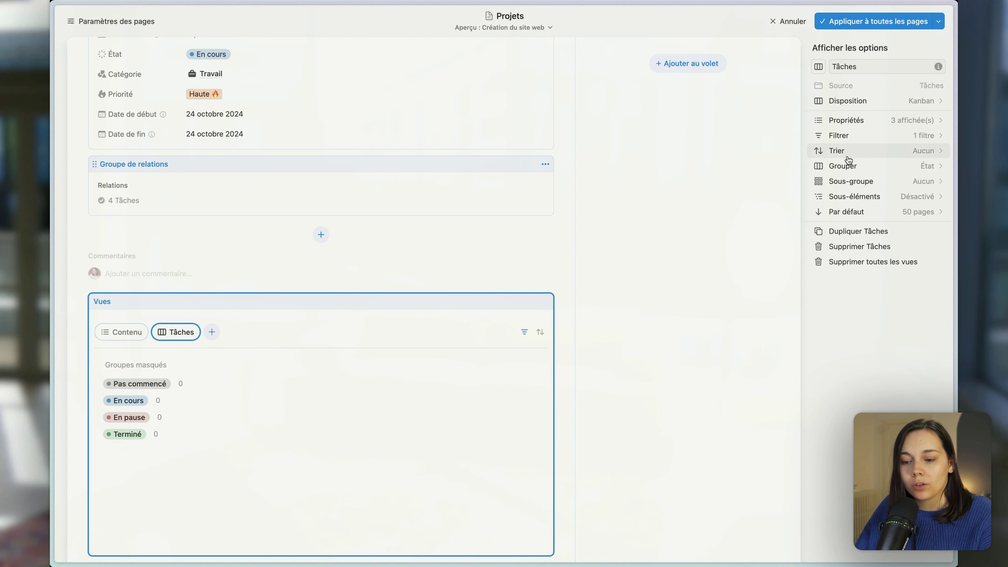
- Add a Responsable filter to the Tâches view and set it to the first named person in the list
{"action": "left_click", "coordinate": [857, 136]}
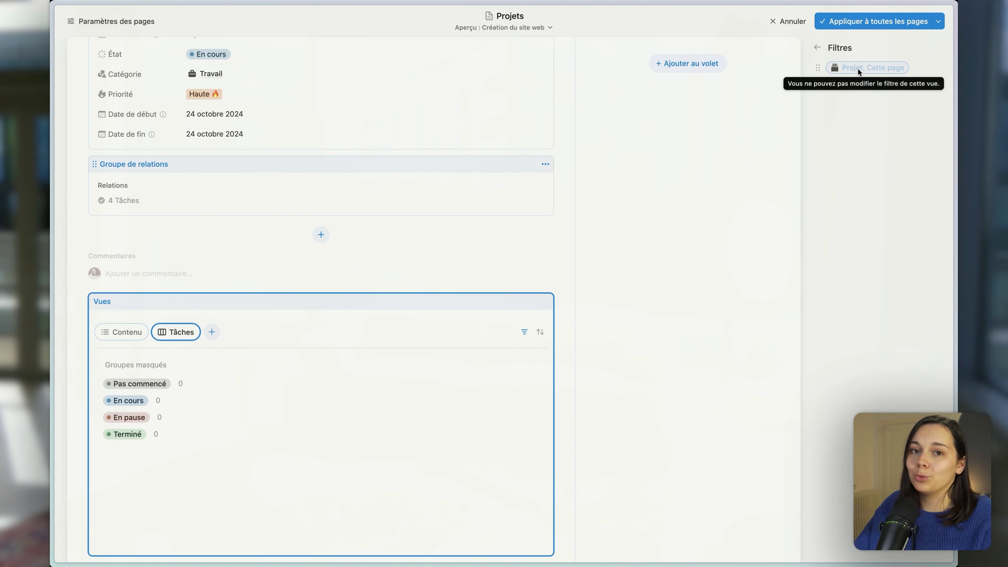
{"action": "left_click", "coordinate": [847, 88]}
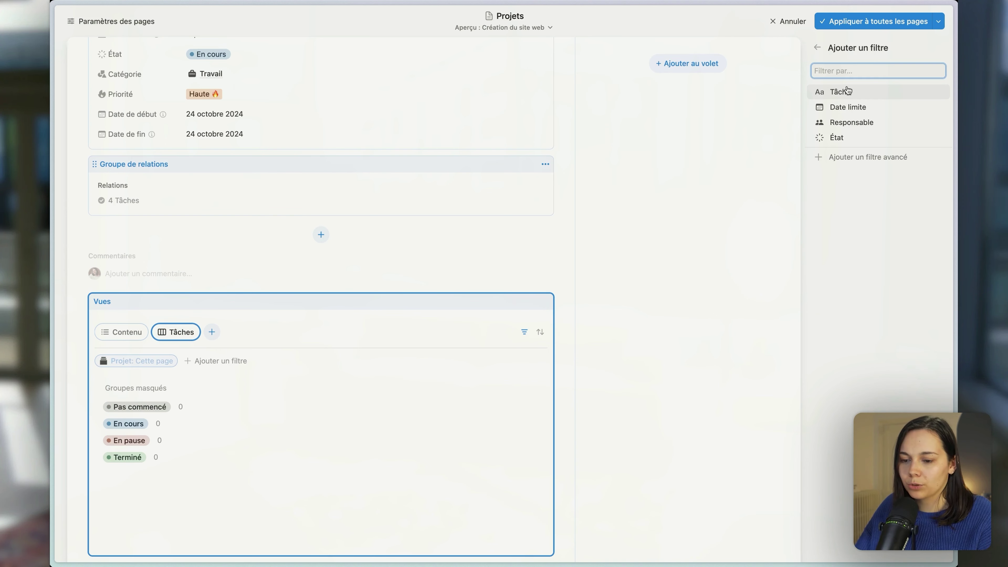
{"action": "left_click", "coordinate": [831, 121]}
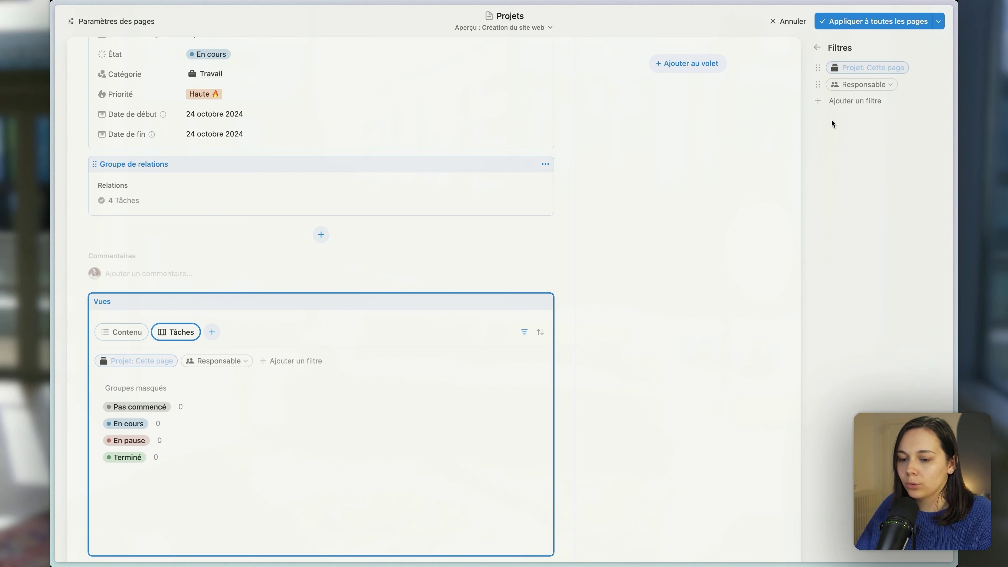
{"action": "left_click", "coordinate": [838, 86]}
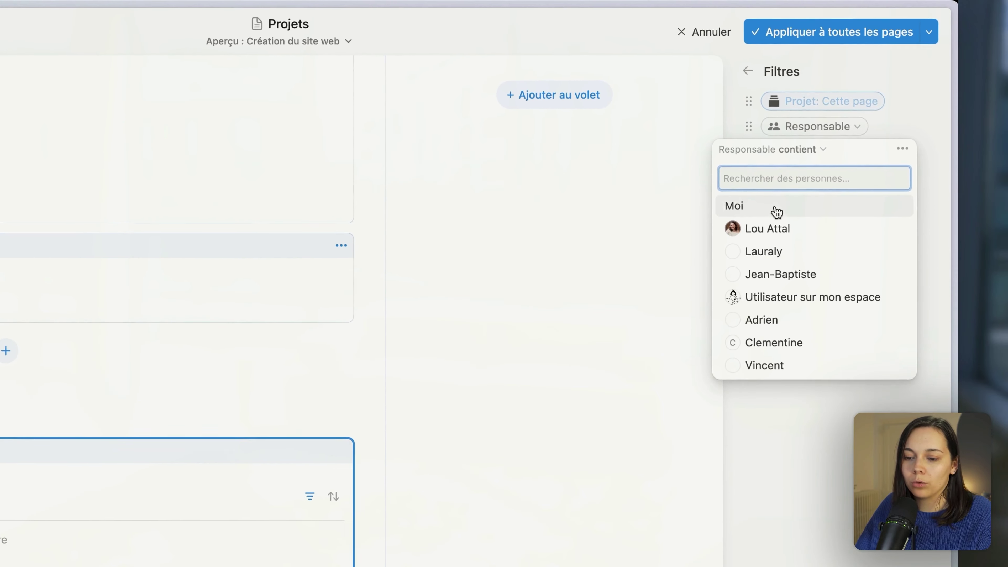
{"action": "left_click", "coordinate": [781, 227]}
{"action": "left_click", "coordinate": [775, 105]}
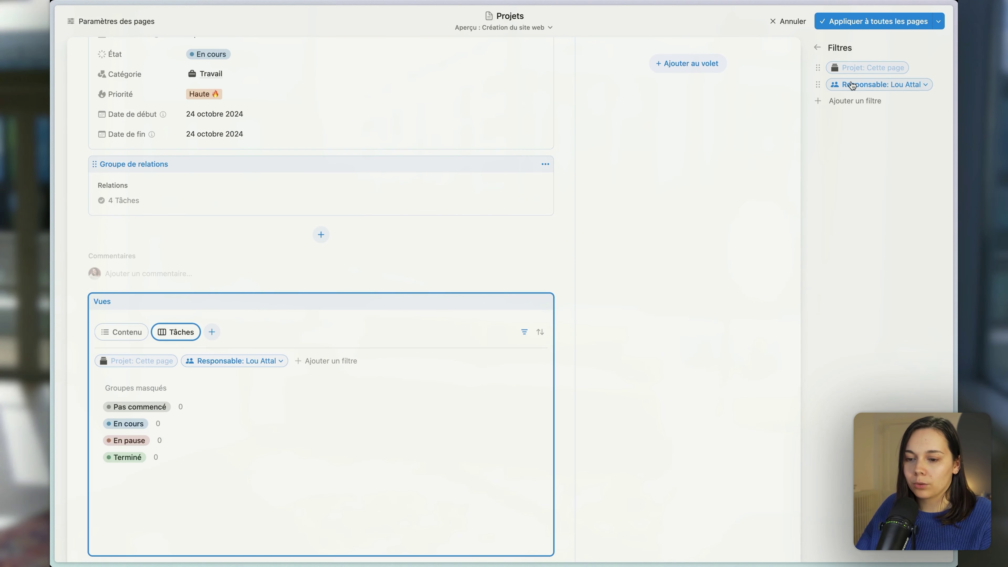
{"action": "left_click", "coordinate": [817, 47]}
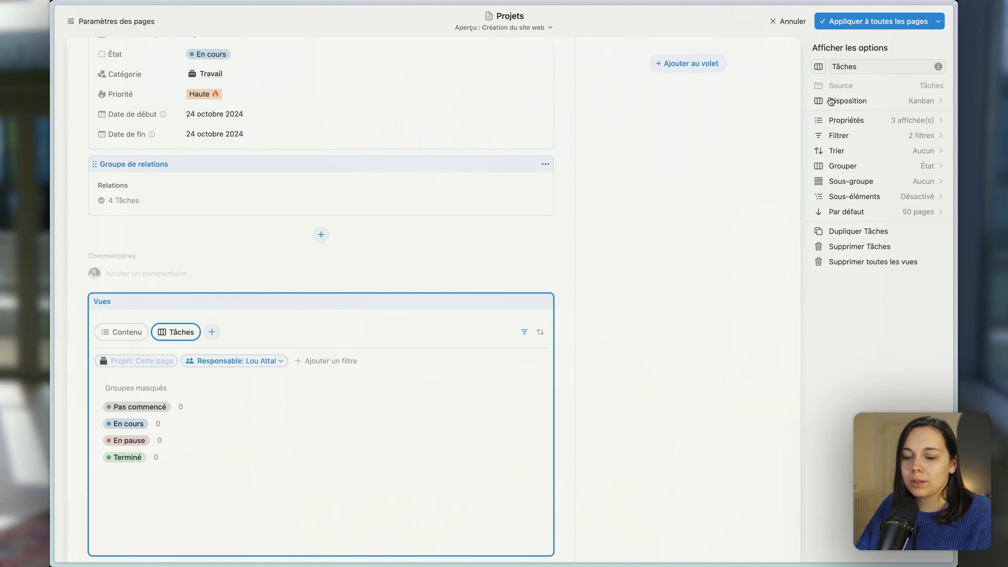
- Sort the Tâches view by Date limite in ascending order and turn off hiding of empty groups
{"action": "left_click", "coordinate": [838, 151]}
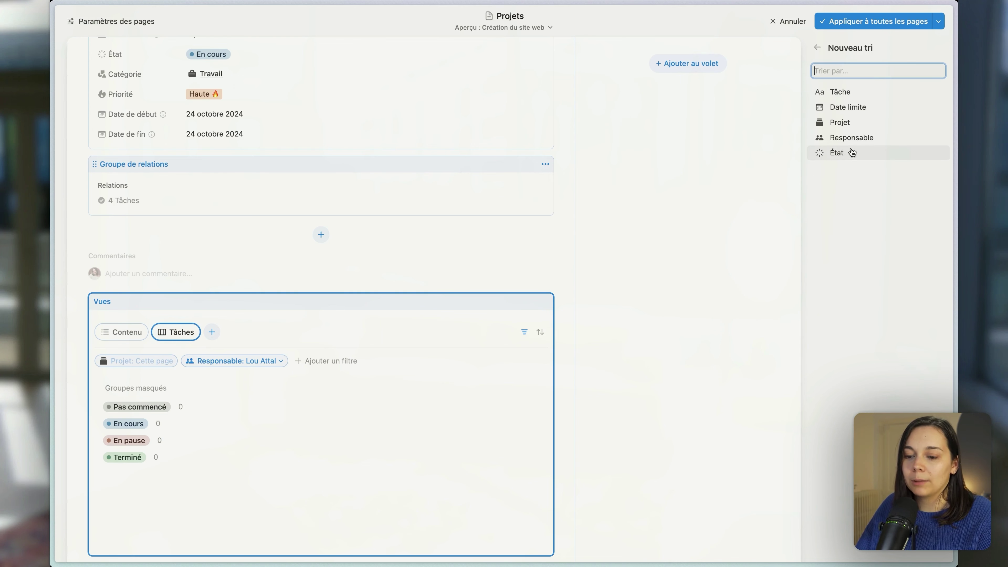
{"action": "left_click", "coordinate": [843, 111]}
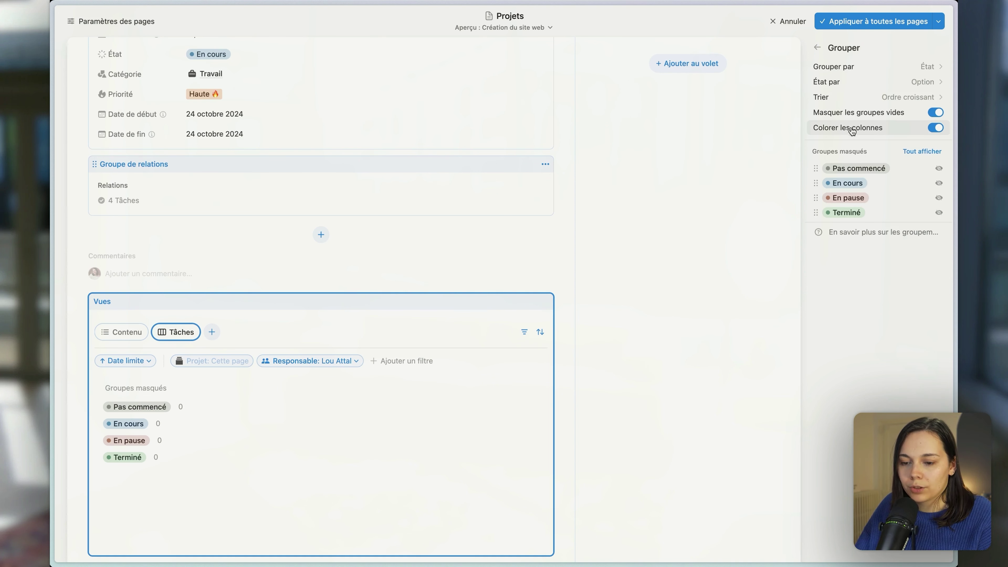
{"action": "left_click", "coordinate": [847, 112]}
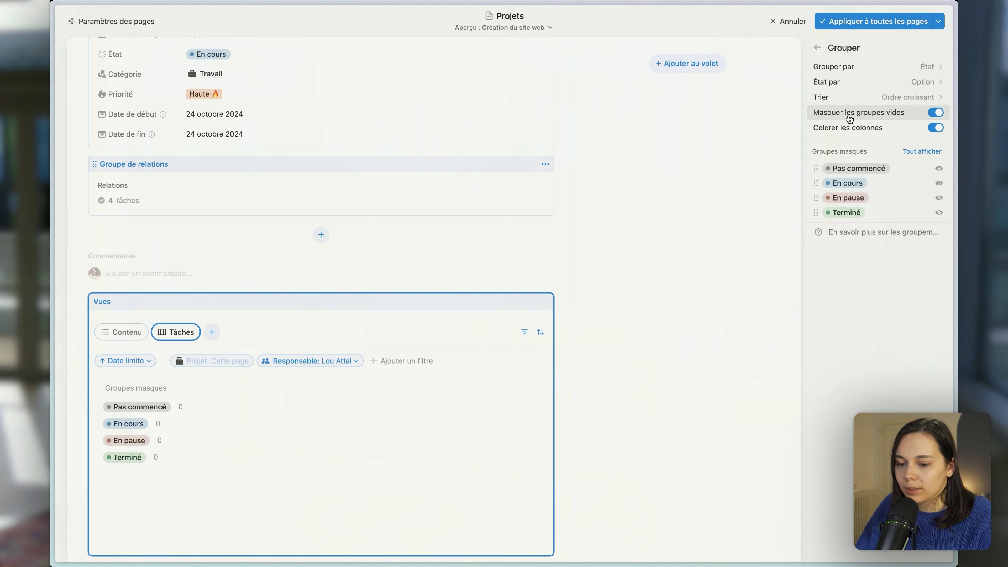
{"action": "left_click", "coordinate": [816, 48]}
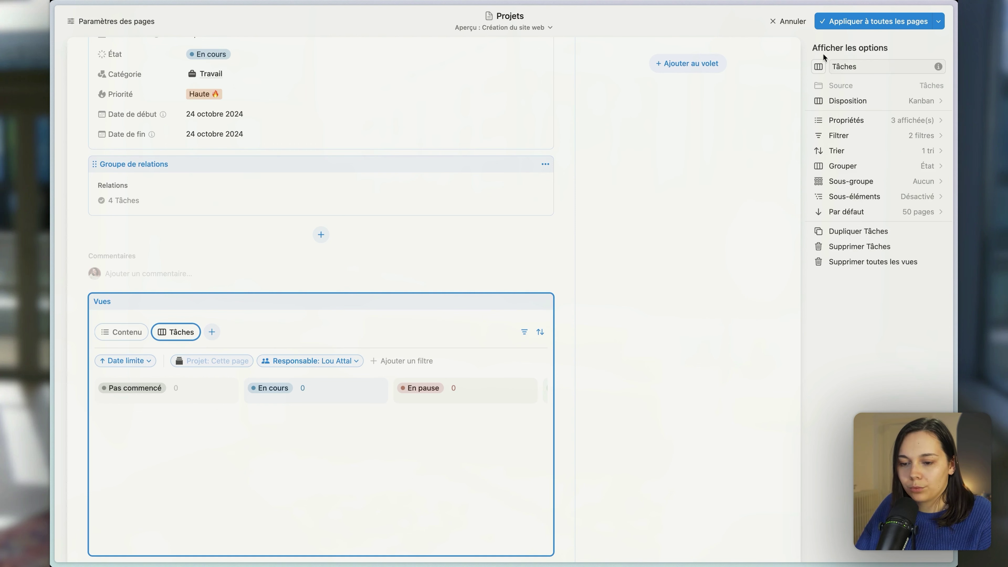
- Set the card size of the Tâches Kanban view to small
{"action": "left_click", "coordinate": [829, 100]}
{"action": "left_click", "coordinate": [869, 174]}
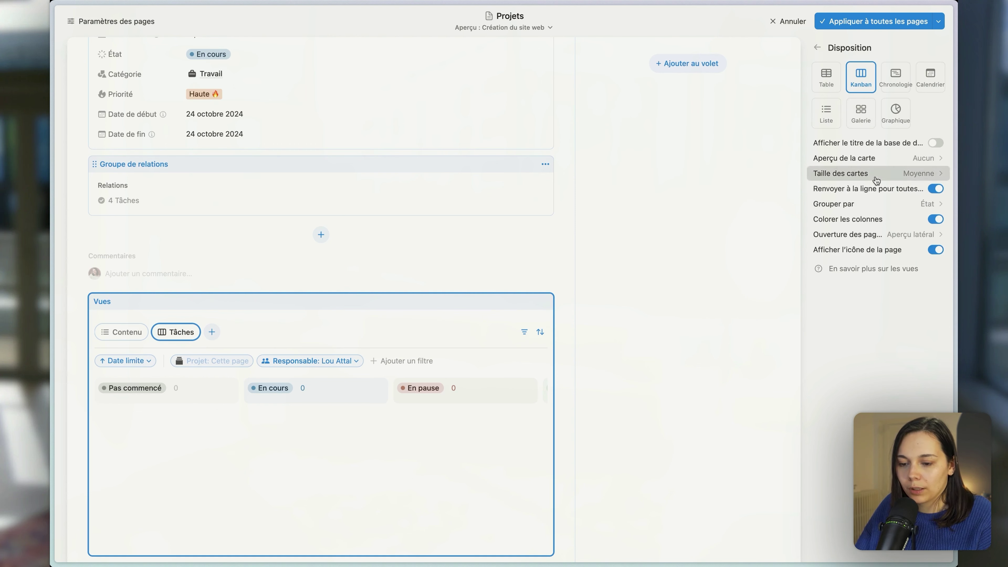
{"action": "left_click", "coordinate": [858, 194]}
{"action": "left_click", "coordinate": [815, 48]}
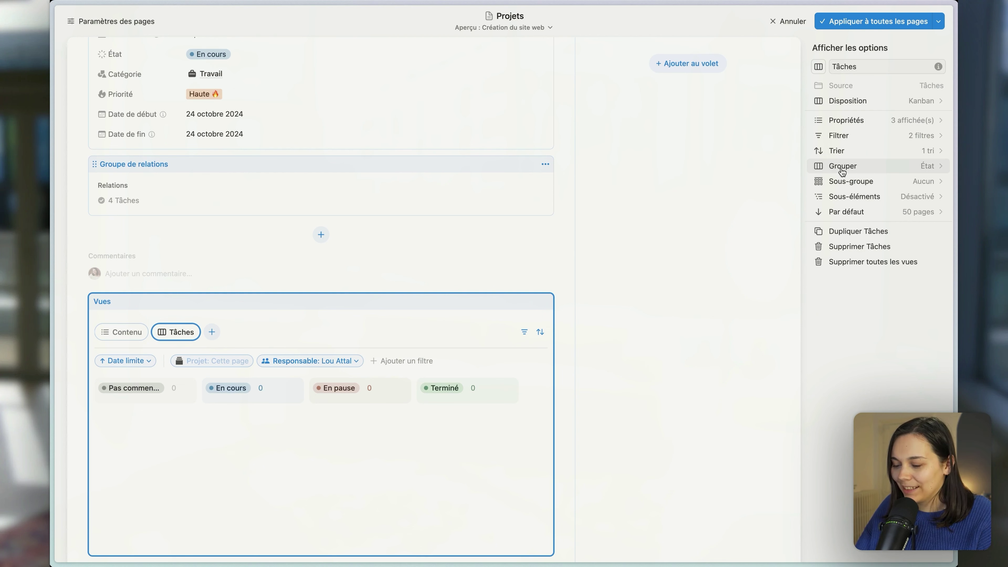
- Give the Tâches view a checklist icon and the description "Un kanban des tâches projet."
{"action": "left_click", "coordinate": [820, 68]}
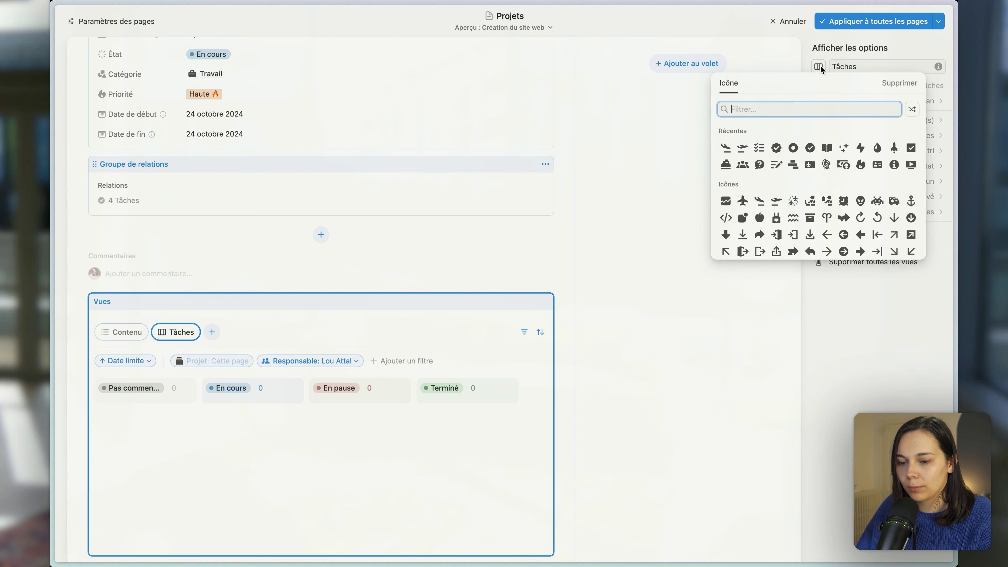
{"action": "left_click", "coordinate": [756, 146]}
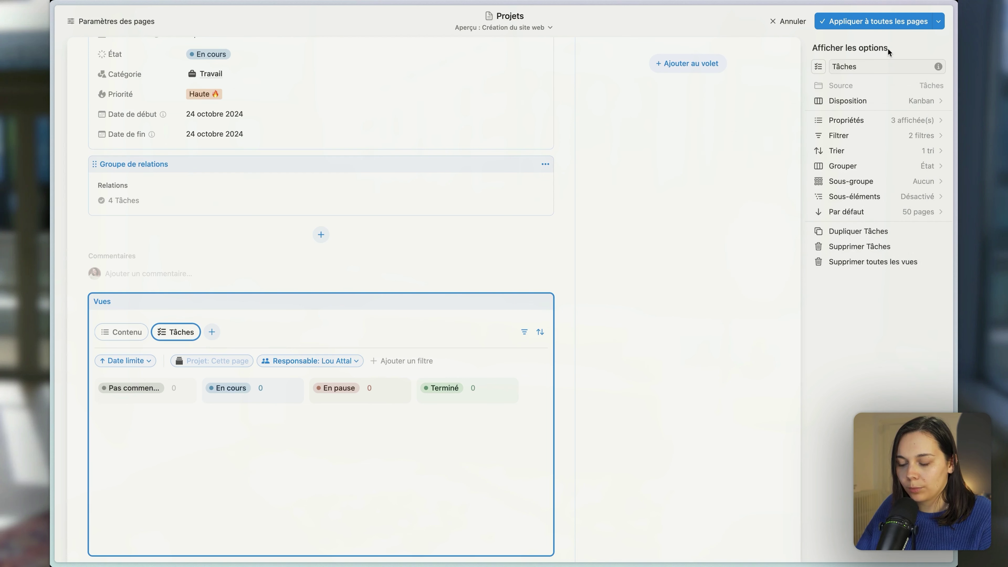
{"action": "left_click", "coordinate": [938, 66]}
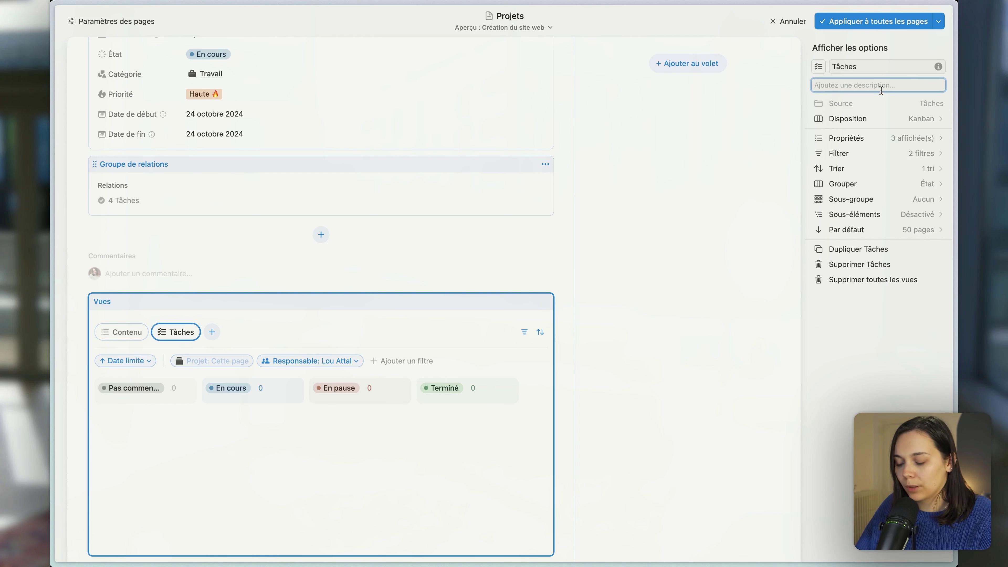
{"action": "type", "text": "Un kanban des tâches projet."}
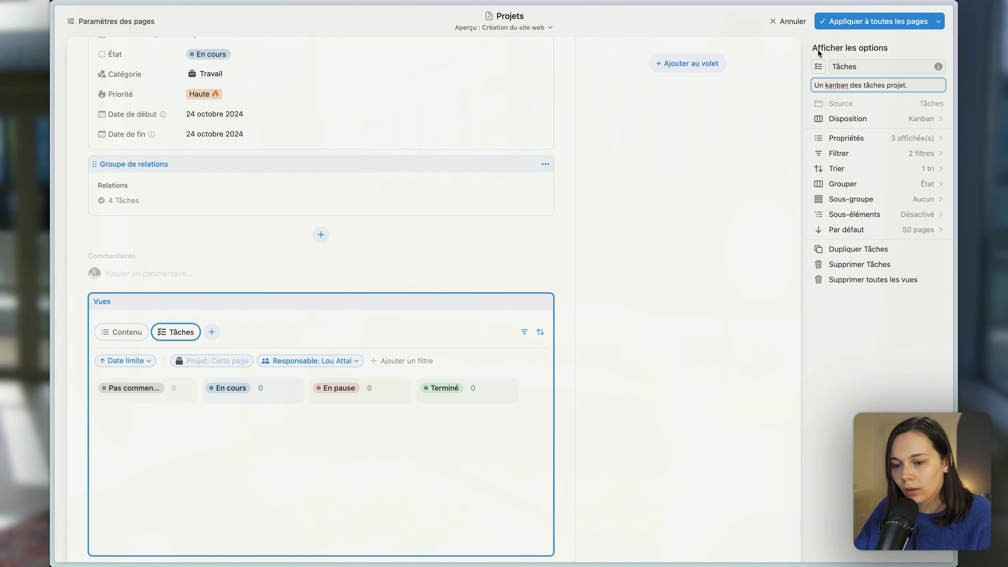
{"action": "left_click", "coordinate": [718, 133]}
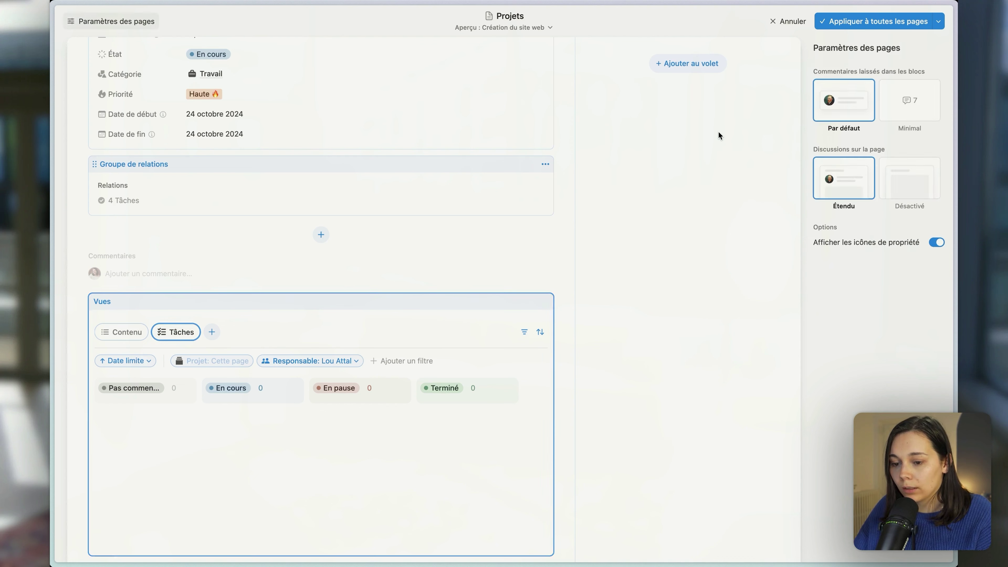
- Add a second view linked to Tâches with the Chronologie layout, sorted by Date limite
{"action": "left_click", "coordinate": [210, 331]}
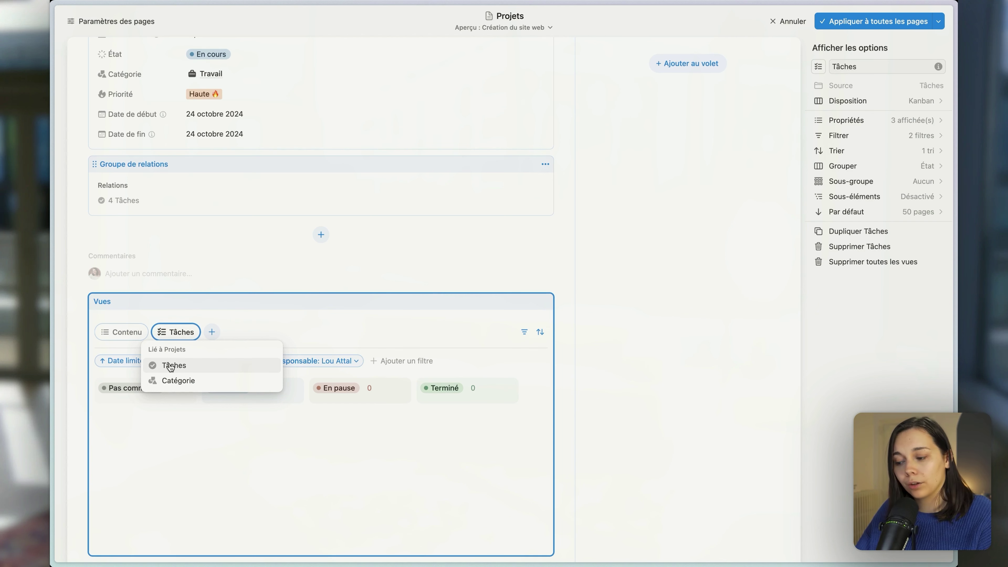
{"action": "left_click", "coordinate": [171, 366]}
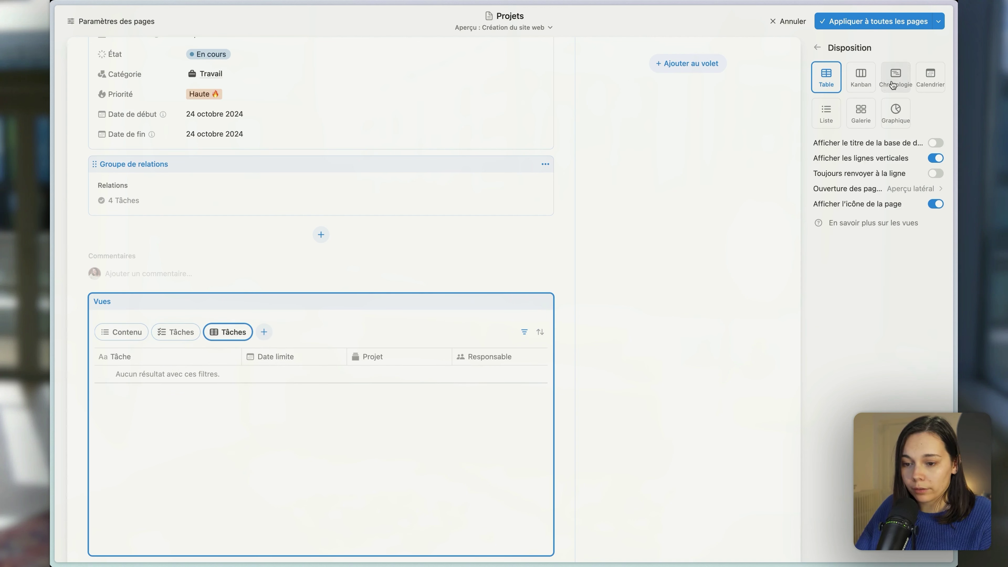
{"action": "left_click", "coordinate": [885, 88]}
{"action": "left_click", "coordinate": [829, 48]}
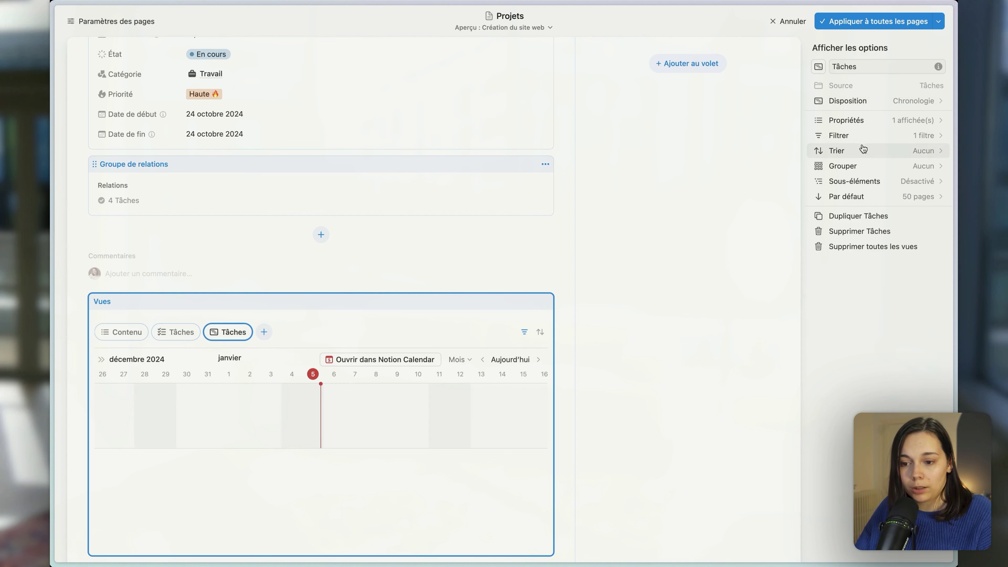
{"action": "left_click", "coordinate": [863, 147]}
{"action": "left_click", "coordinate": [847, 107]}
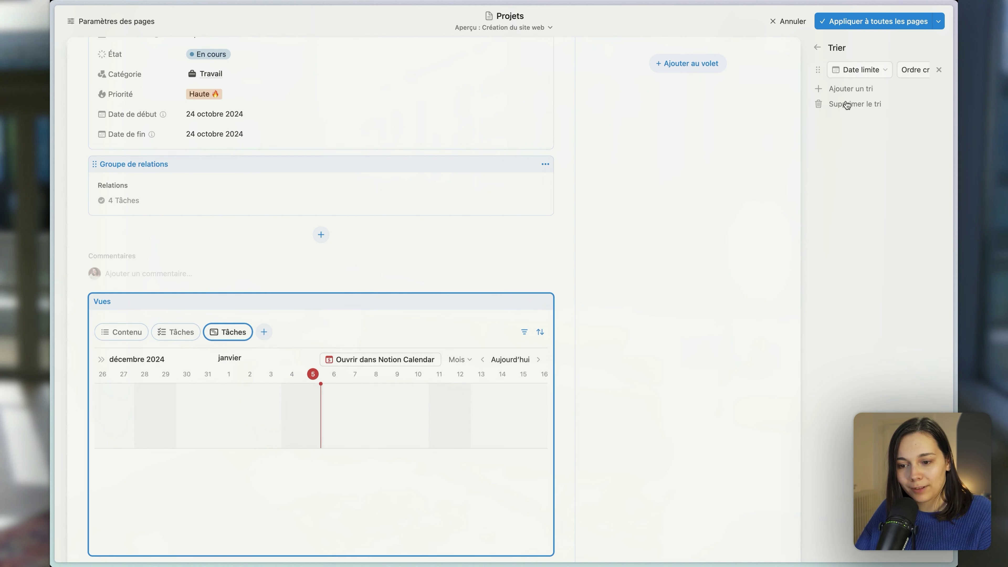
{"action": "left_click", "coordinate": [817, 48]}
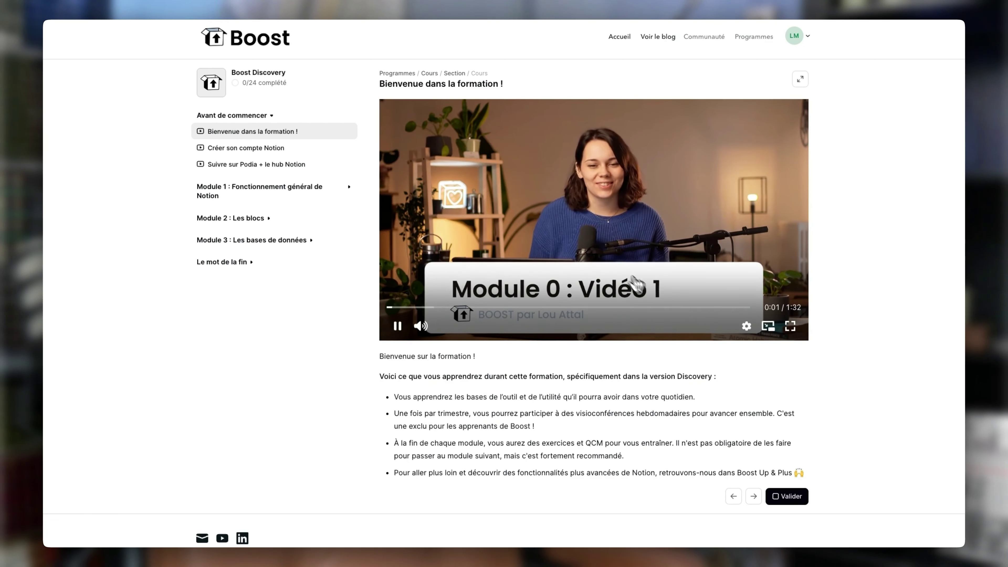
- On the Boost Discovery course site, browse the Menu et interface and Première pratique lessons of Module 1, and choose answer B in Quiz Module 1
{"action": "left_click", "coordinate": [348, 193]}
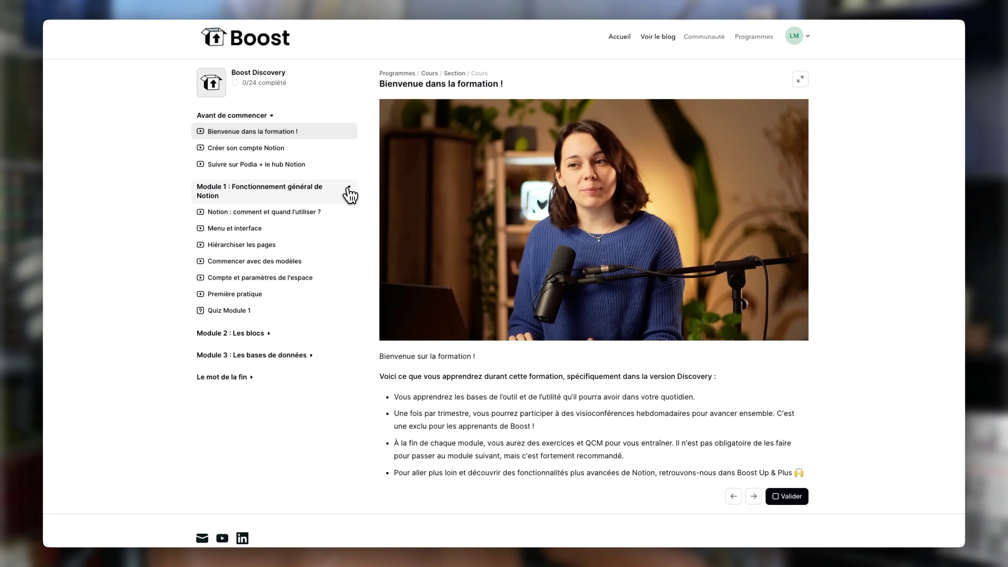
{"action": "left_click", "coordinate": [240, 233]}
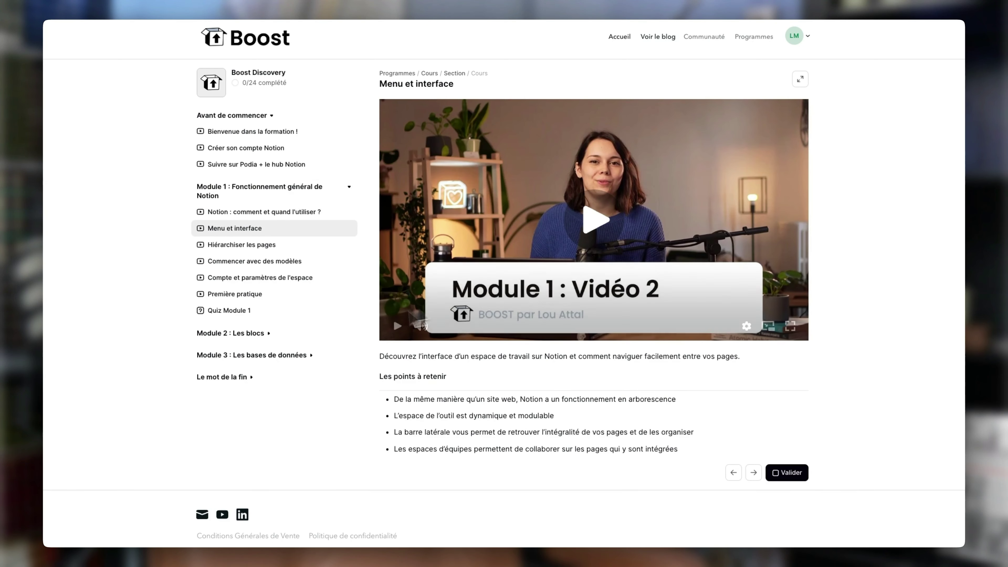
{"action": "left_click", "coordinate": [242, 298]}
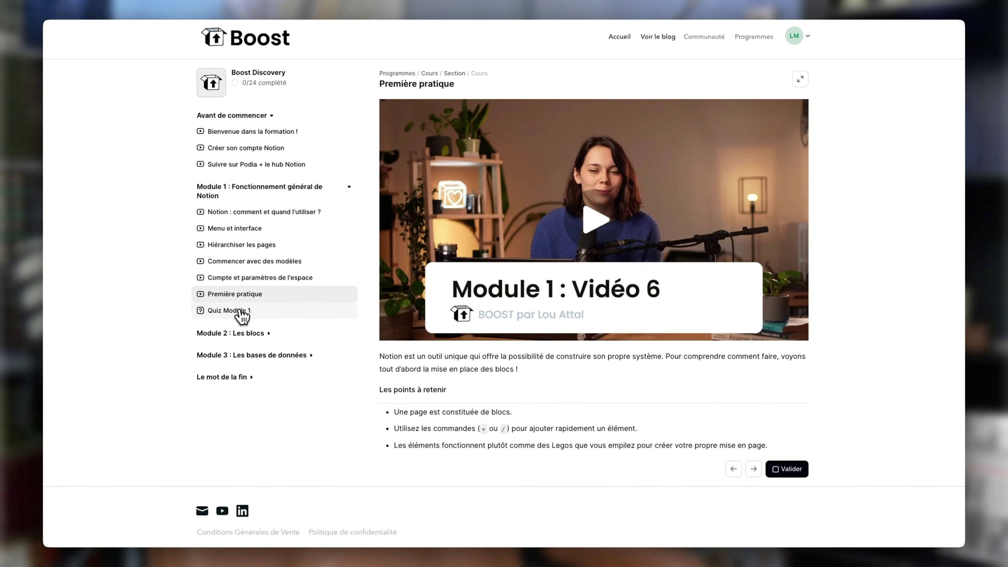
{"action": "left_click", "coordinate": [236, 311]}
{"action": "scroll", "coordinate": [236, 315], "scroll_direction": "down", "scroll_amount": 1}
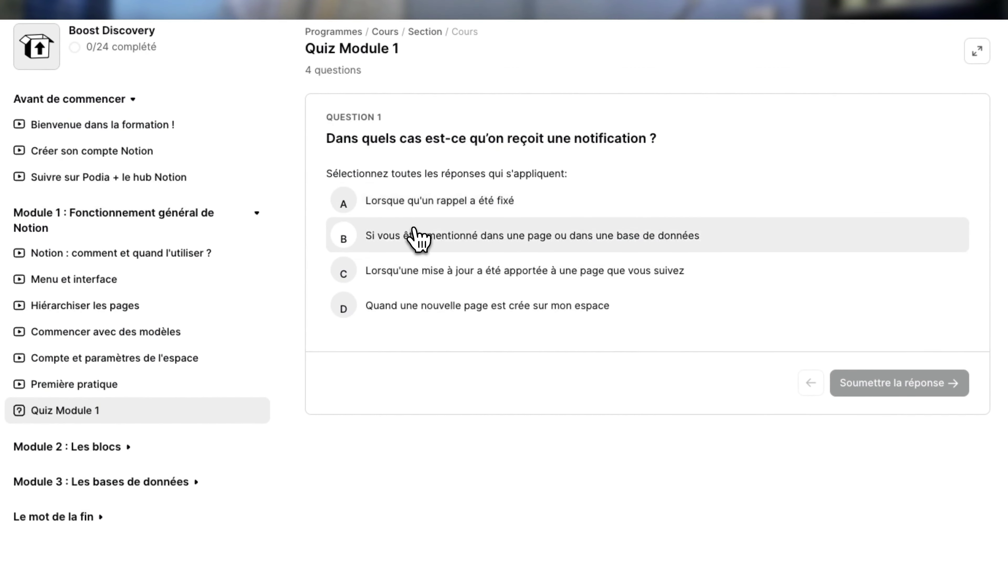
{"action": "left_click", "coordinate": [417, 238]}
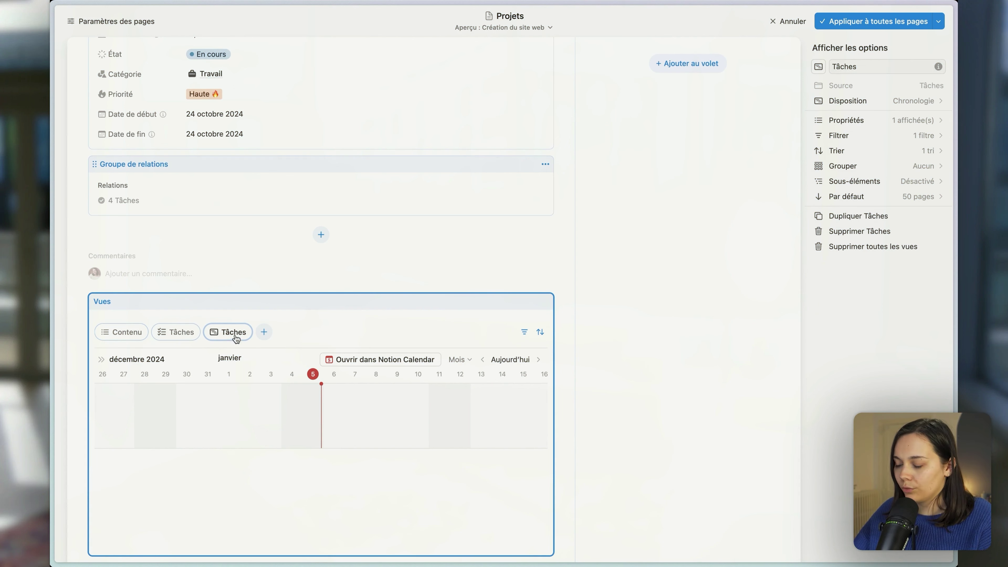
- Apply the layout with the Tâches tabs to all pages and review the Contenu tab of the Création du site web page
{"action": "left_click", "coordinate": [181, 337]}
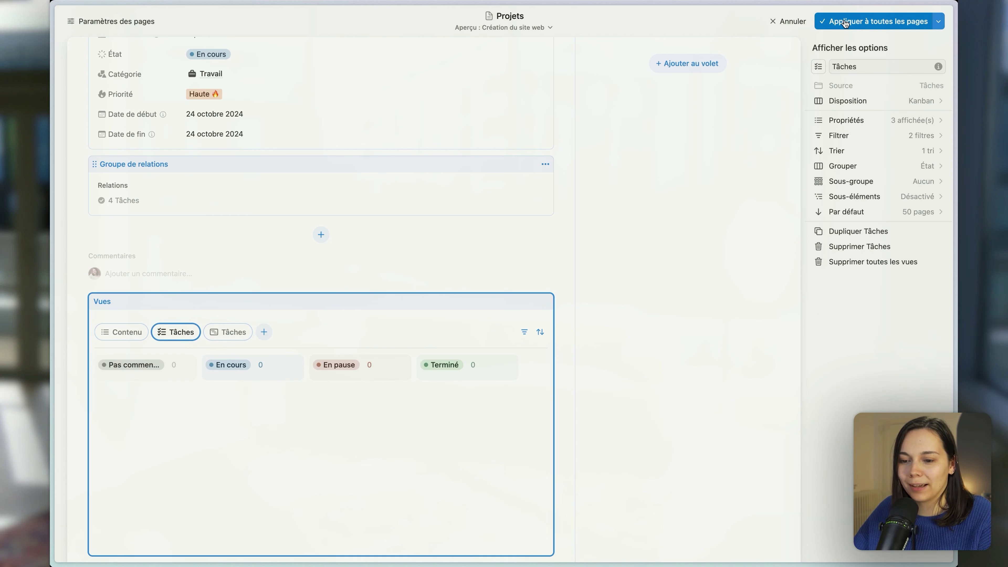
{"action": "left_click", "coordinate": [857, 22]}
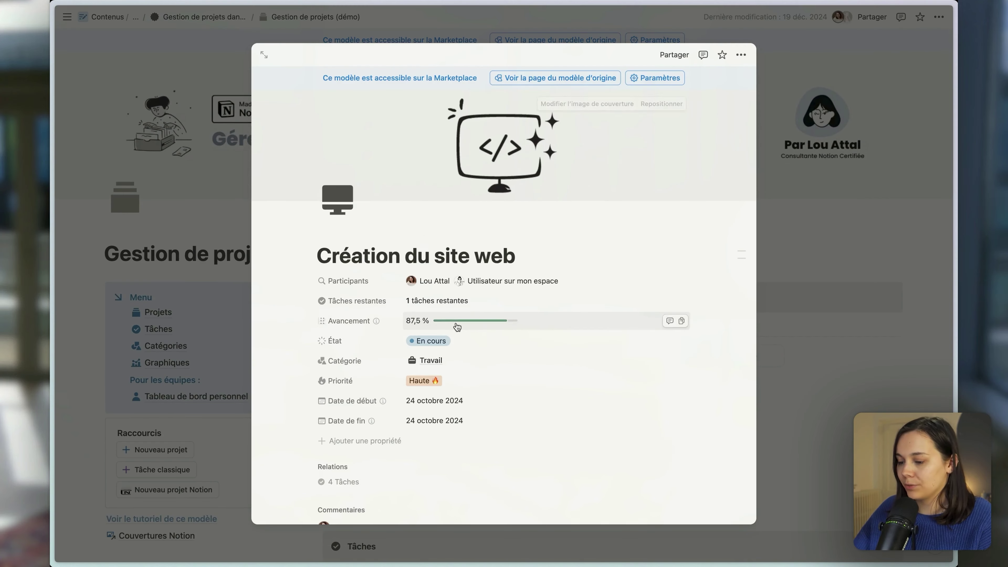
{"action": "scroll", "coordinate": [516, 222], "scroll_direction": "down", "scroll_amount": 6}
{"action": "left_click", "coordinate": [359, 316]}
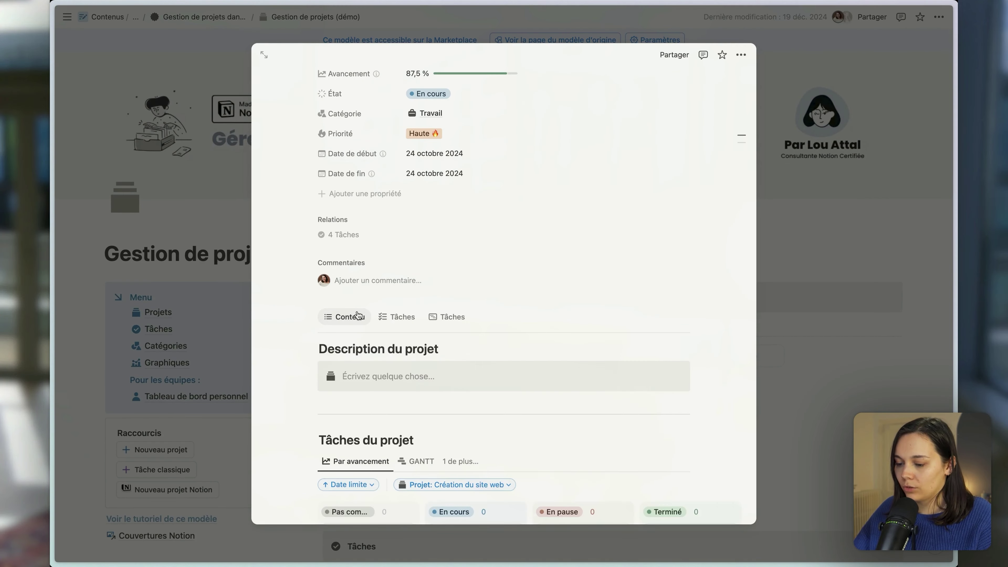
{"action": "scroll", "coordinate": [358, 316], "scroll_direction": "down", "scroll_amount": 4}
{"action": "left_click_drag", "start_coordinate": [283, 276], "coordinate": [417, 466]}
- Insert a Google Drive embed block under the Description du projet callout in the Contenu tab
{"action": "left_click", "coordinate": [301, 276]}
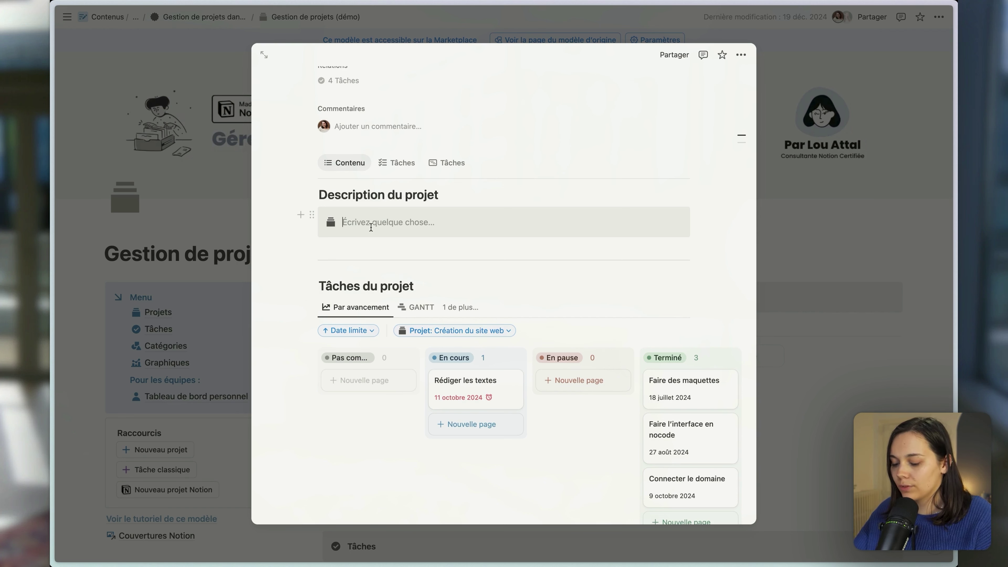
{"action": "type", "text": "/googl"}
{"action": "key", "text": "Down"}
{"action": "key", "text": "Return"}
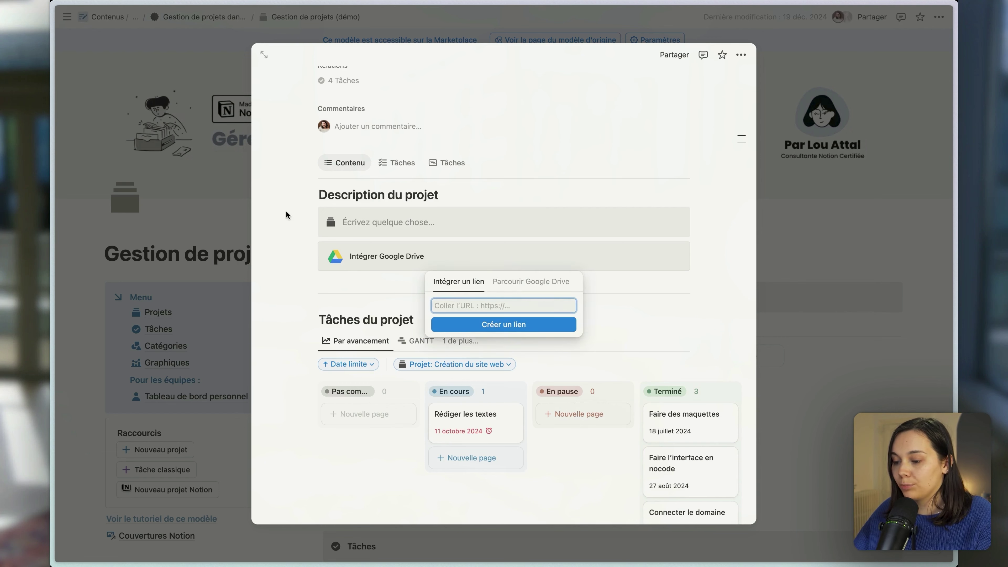
- Review the Contenu tab and both Tâches tabs, select the Tâches du projet section for comparison, and close the Création du site web page
{"action": "left_click", "coordinate": [288, 215]}
{"action": "scroll", "coordinate": [329, 259], "scroll_direction": "down", "scroll_amount": 3}
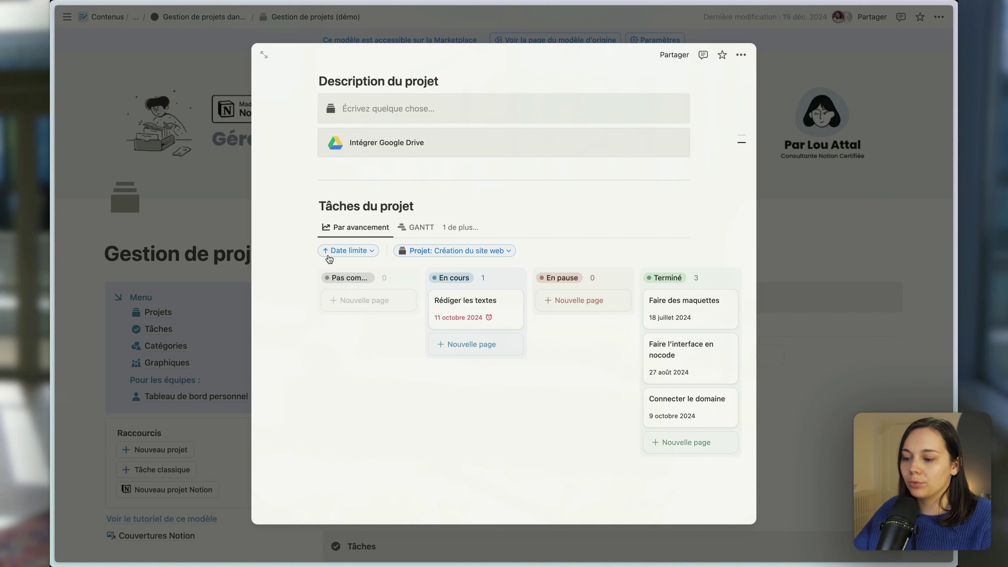
{"action": "scroll", "coordinate": [328, 259], "scroll_direction": "up", "scroll_amount": 3}
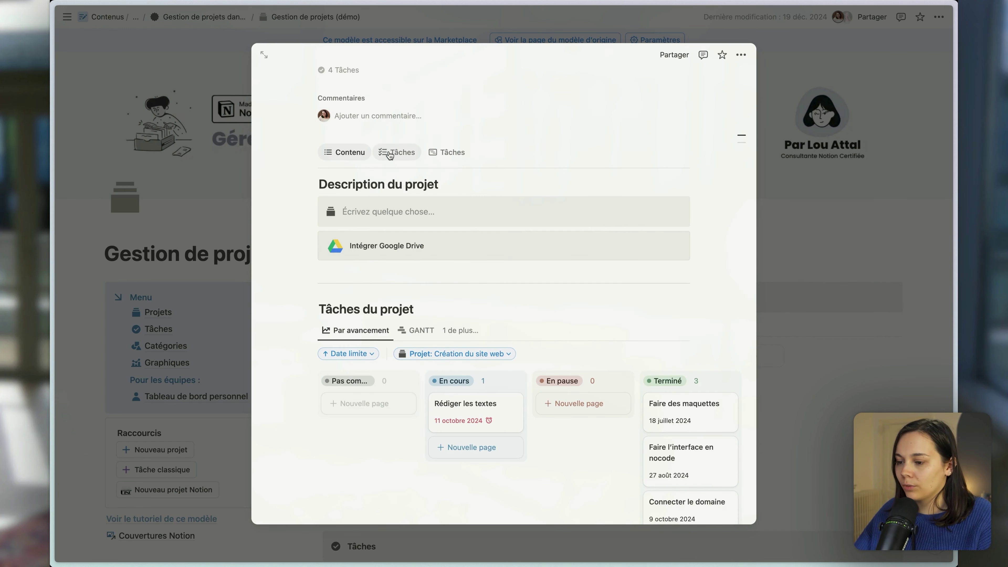
{"action": "left_click", "coordinate": [396, 152]}
{"action": "left_click", "coordinate": [447, 154]}
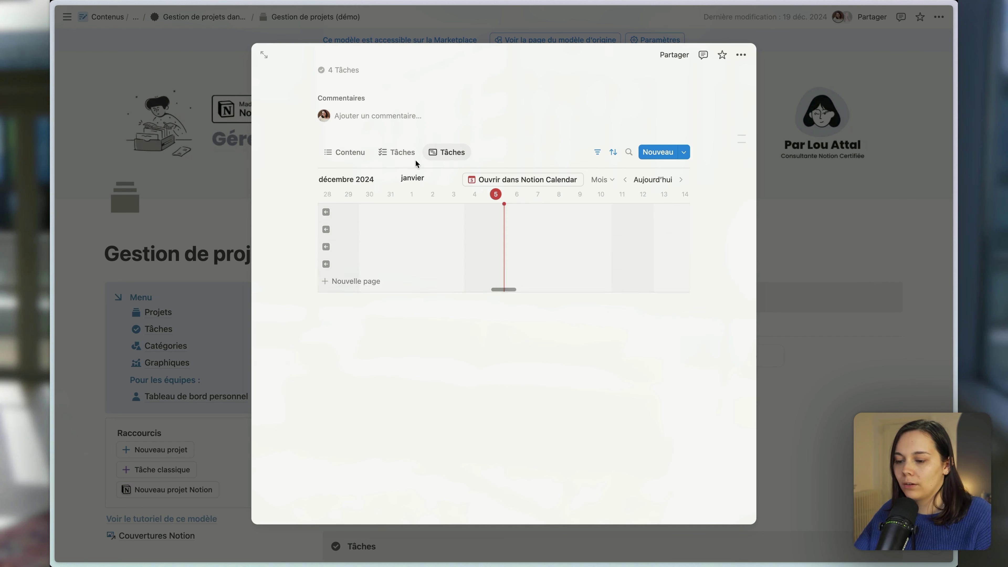
{"action": "left_click", "coordinate": [387, 157]}
{"action": "left_click", "coordinate": [354, 158]}
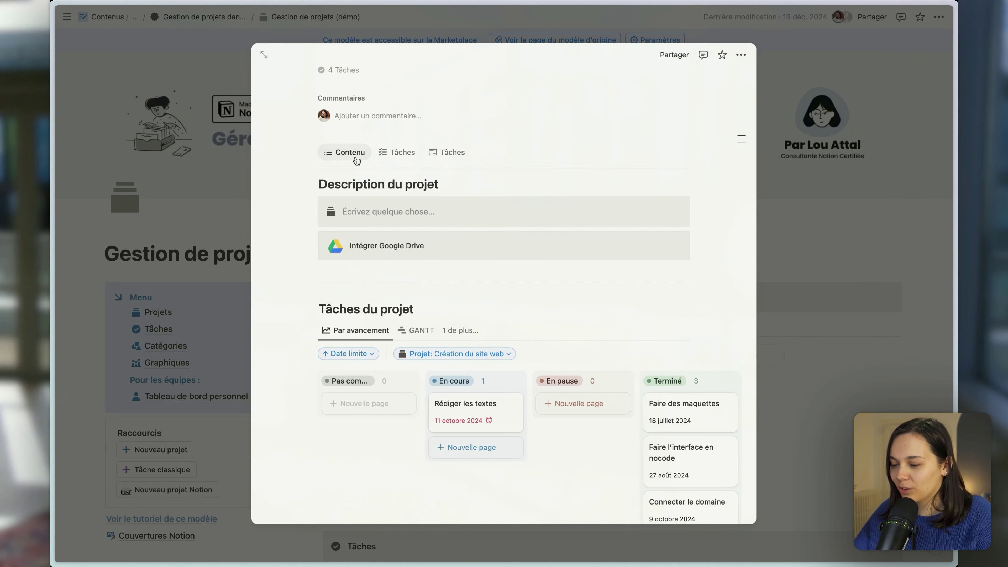
{"action": "scroll", "coordinate": [349, 254], "scroll_direction": "down", "scroll_amount": 2}
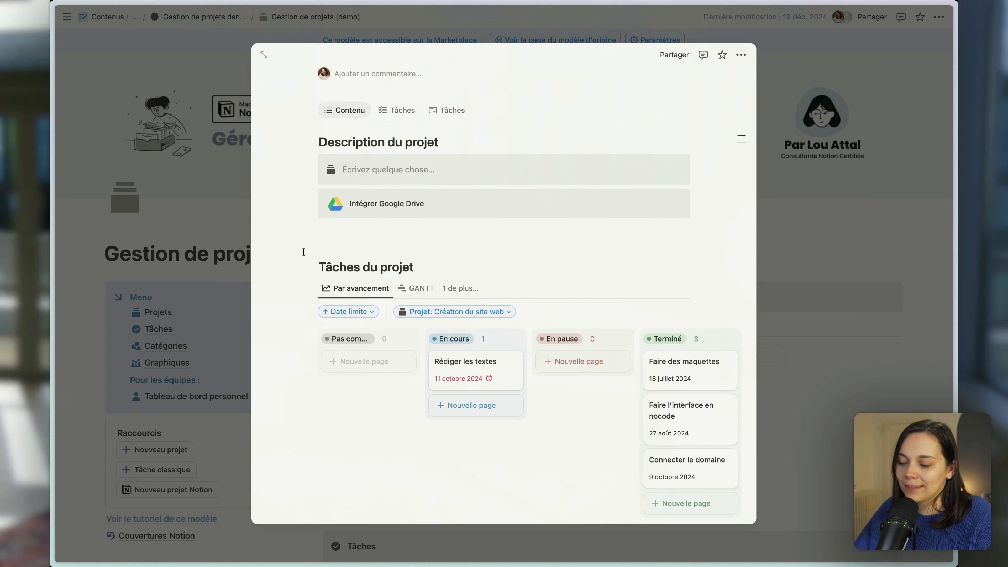
{"action": "left_click_drag", "start_coordinate": [294, 258], "coordinate": [424, 454]}
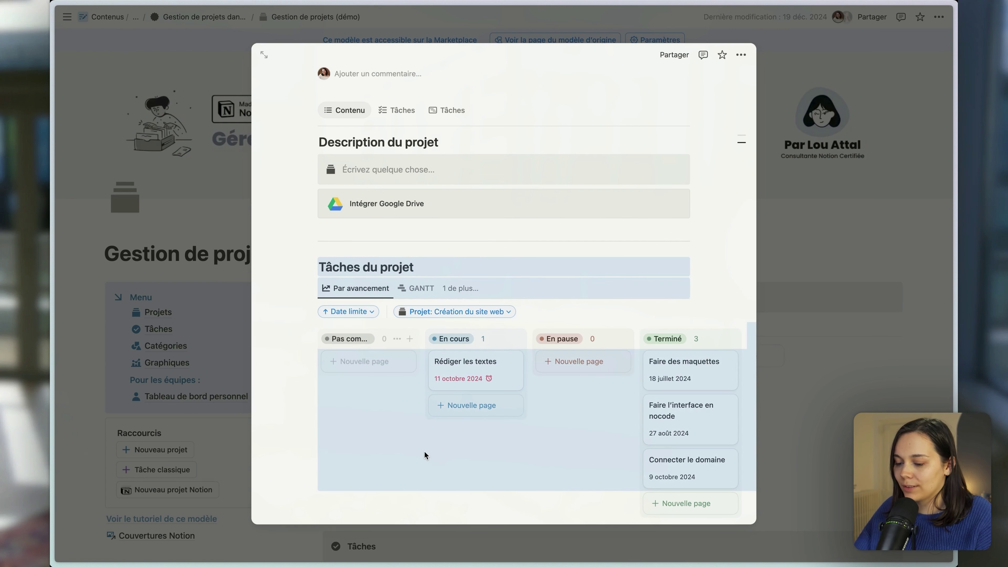
{"action": "key", "text": "Escape"}
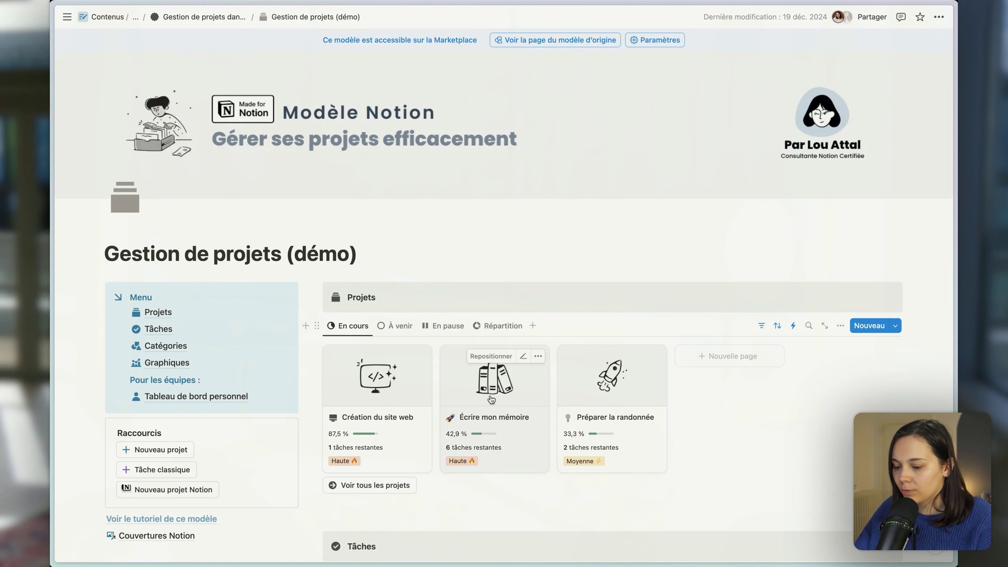
- Open the Écrire mon mémoire project and remove the selected person from the Responsable filter of its Kanban Tâches tab
{"action": "left_click", "coordinate": [489, 393]}
{"action": "scroll", "coordinate": [490, 394], "scroll_direction": "down", "scroll_amount": 8}
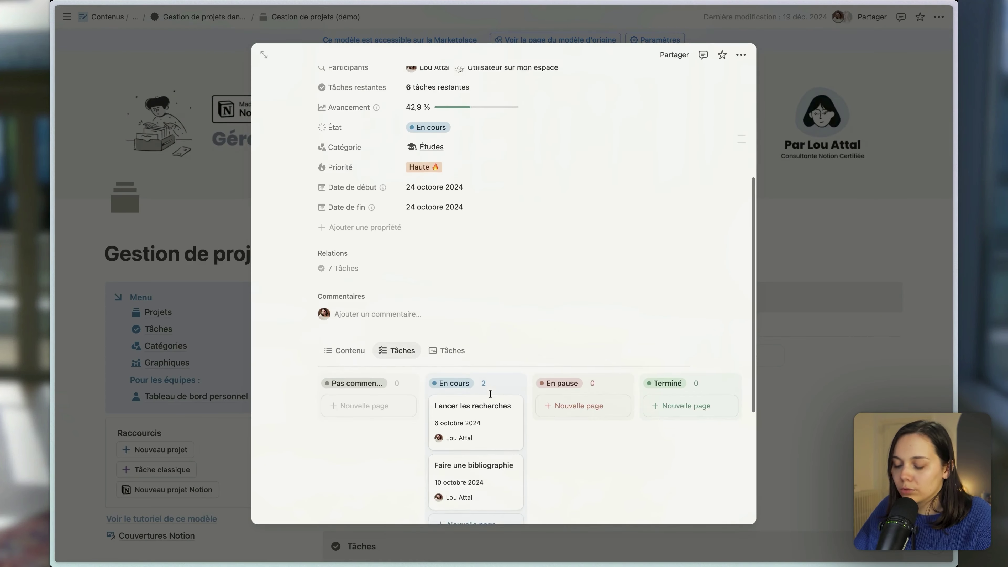
{"action": "scroll", "coordinate": [490, 395], "scroll_direction": "down", "scroll_amount": 1}
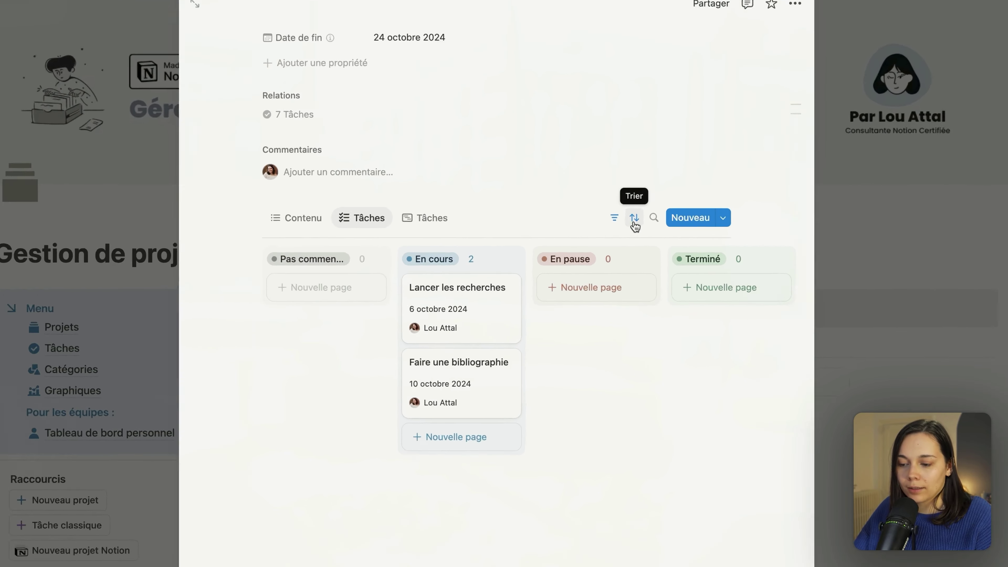
{"action": "left_click", "coordinate": [614, 218]}
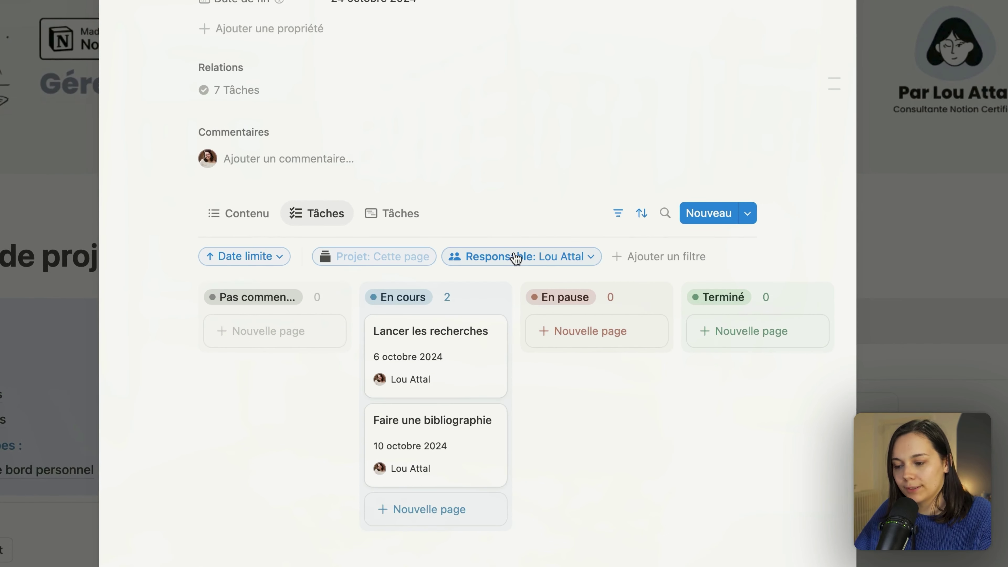
{"action": "left_click", "coordinate": [515, 258]}
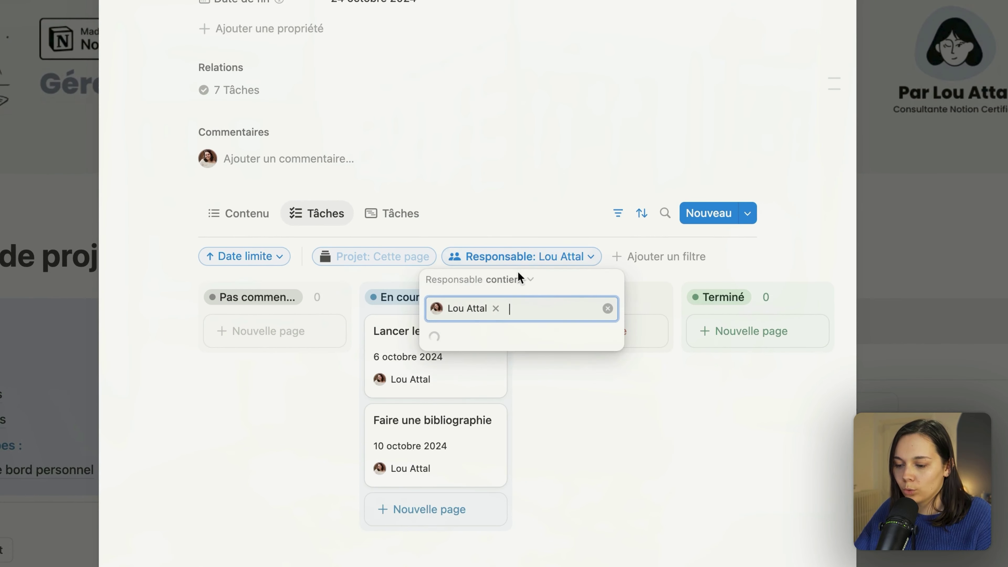
{"action": "left_click", "coordinate": [499, 308]}
{"action": "left_click", "coordinate": [539, 195]}
{"action": "scroll", "coordinate": [452, 254], "scroll_direction": "down", "scroll_amount": 3}
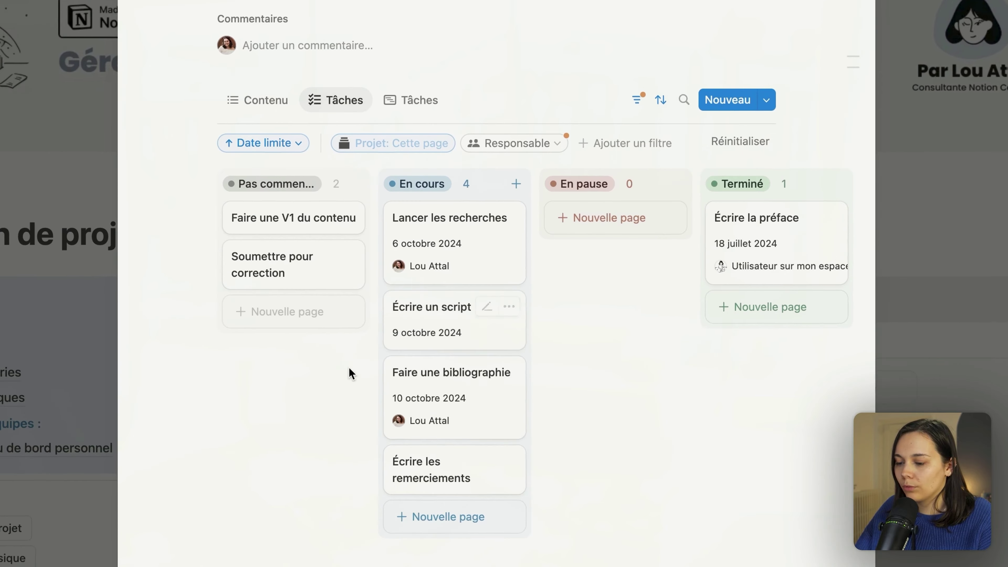
- Add a second sort by Responsable in ascending order to the Kanban Tâches tab of the Écrire mon mémoire page
{"action": "scroll", "coordinate": [432, 179], "scroll_direction": "up", "scroll_amount": 10}
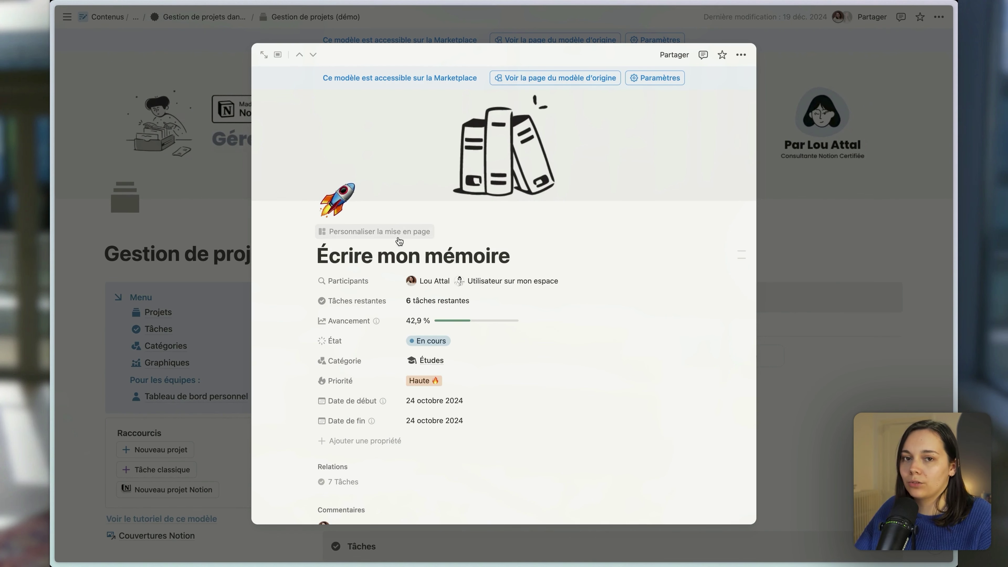
{"action": "scroll", "coordinate": [398, 241], "scroll_direction": "down", "scroll_amount": 7}
{"action": "scroll", "coordinate": [399, 241], "scroll_direction": "down", "scroll_amount": 2}
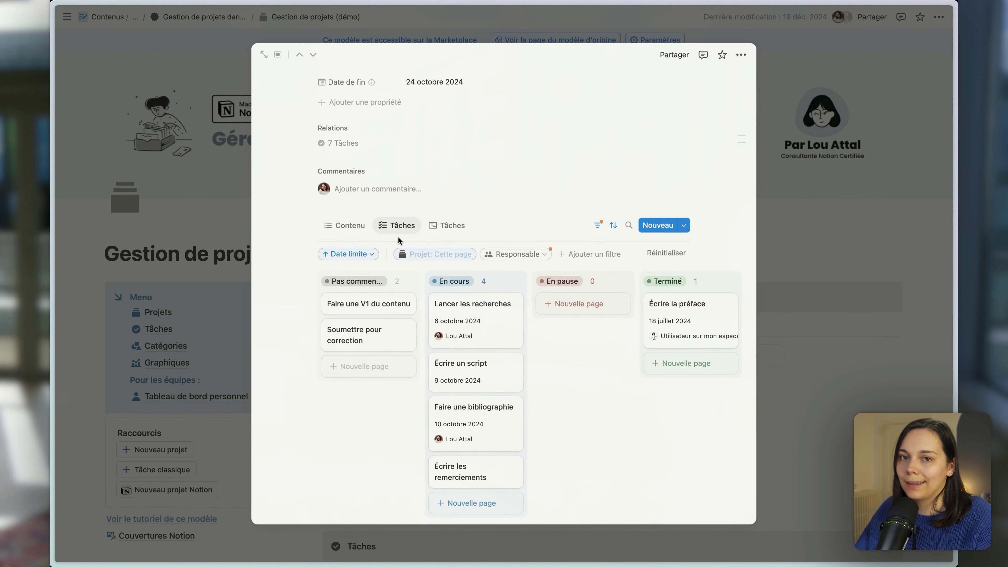
{"action": "scroll", "coordinate": [398, 237], "scroll_direction": "down", "scroll_amount": 1}
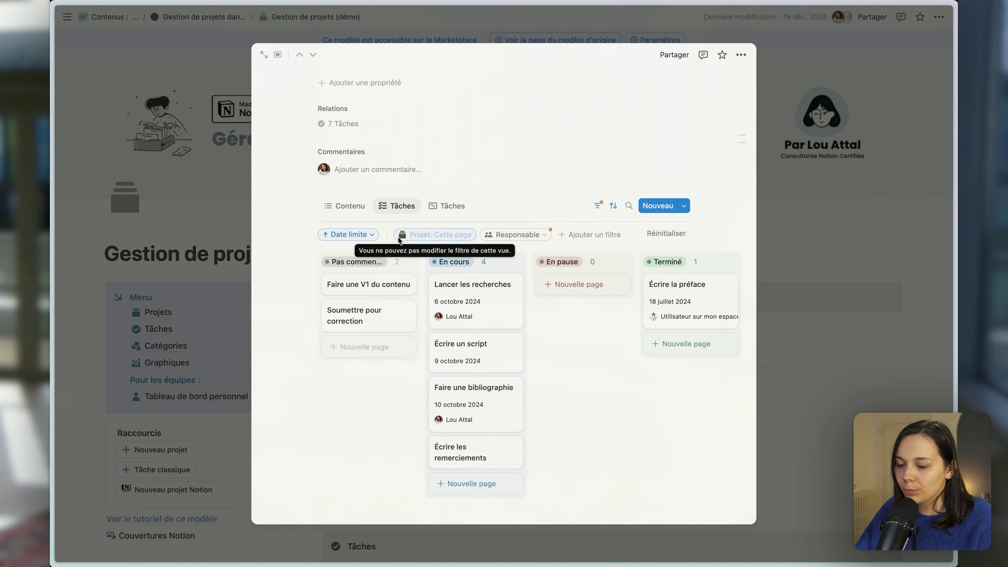
{"action": "left_click", "coordinate": [343, 235]}
{"action": "left_click", "coordinate": [318, 274]}
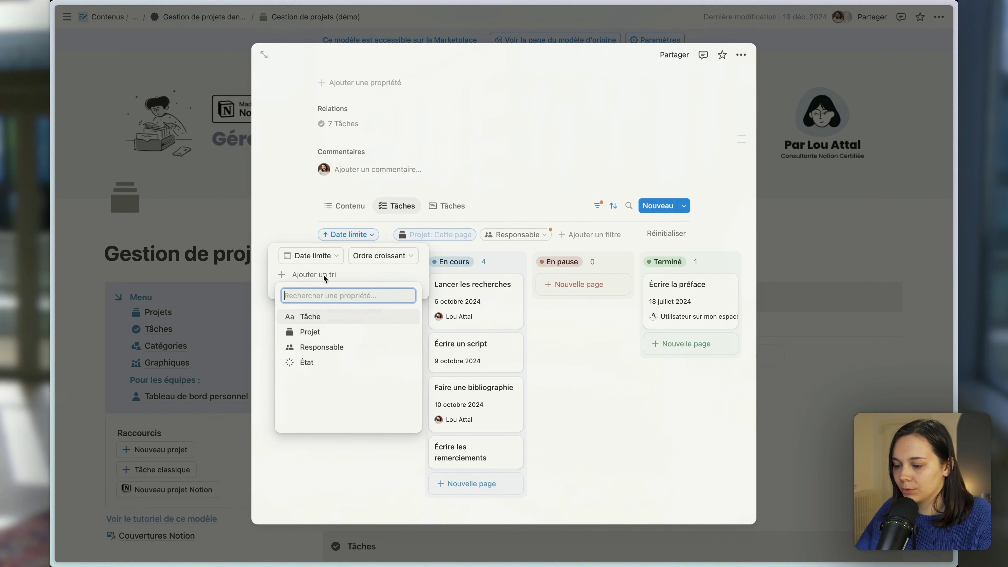
{"action": "left_click", "coordinate": [308, 351]}
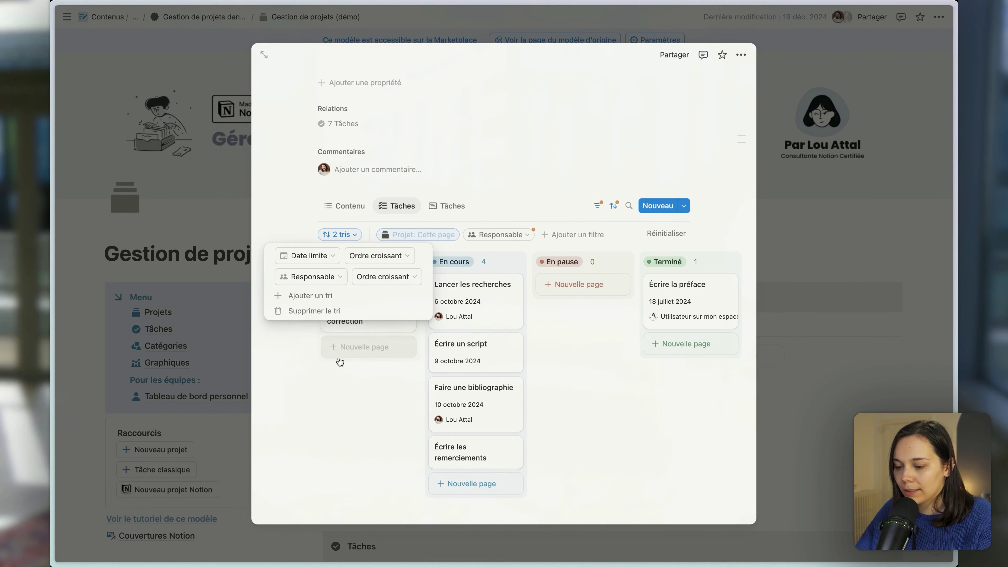